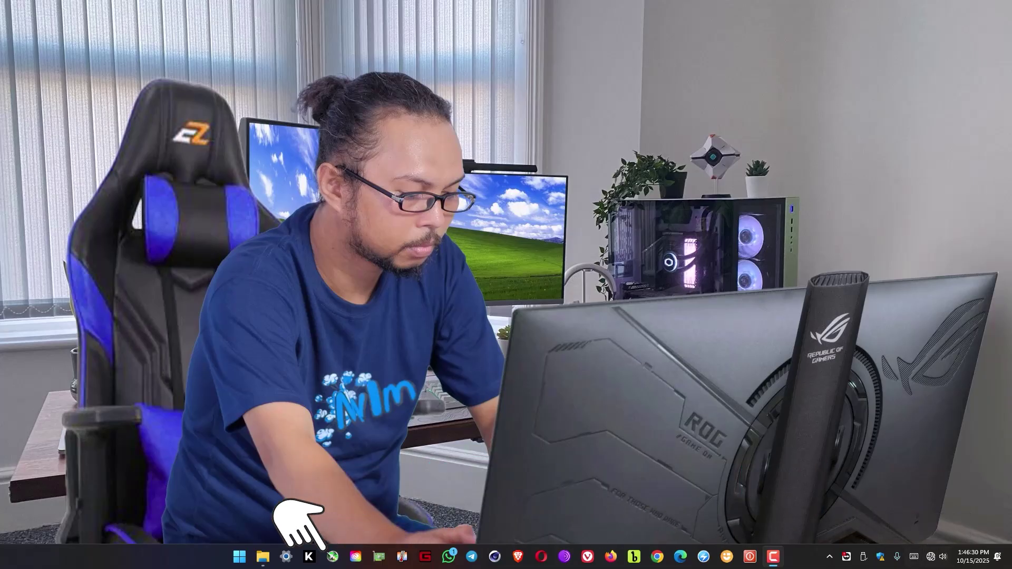
# - Turn off Real-time protection in the Windows Security virus and threat protection settings, and close both the security and Settings windows
pyautogui.click(285, 557)
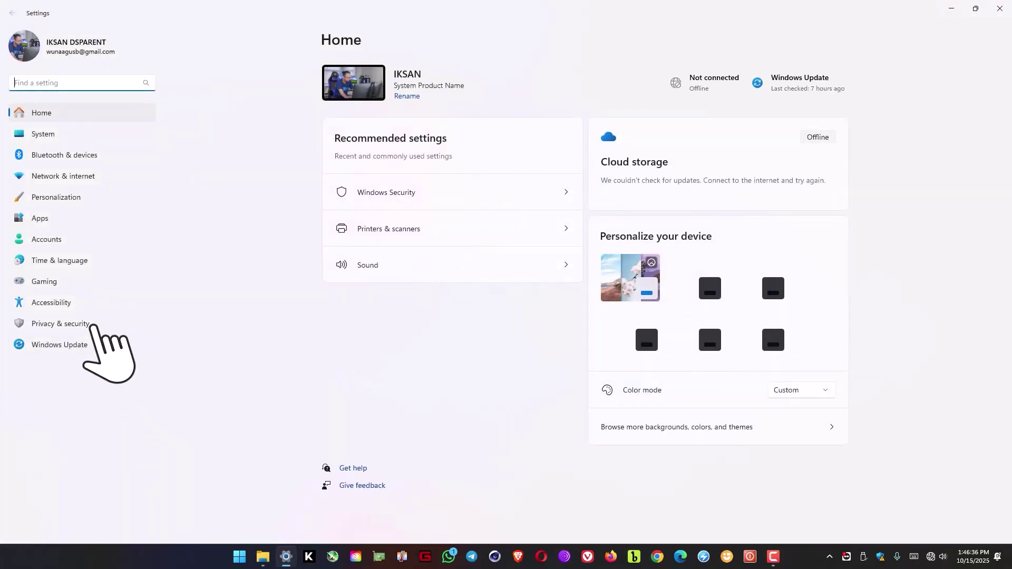
pyautogui.click(93, 324)
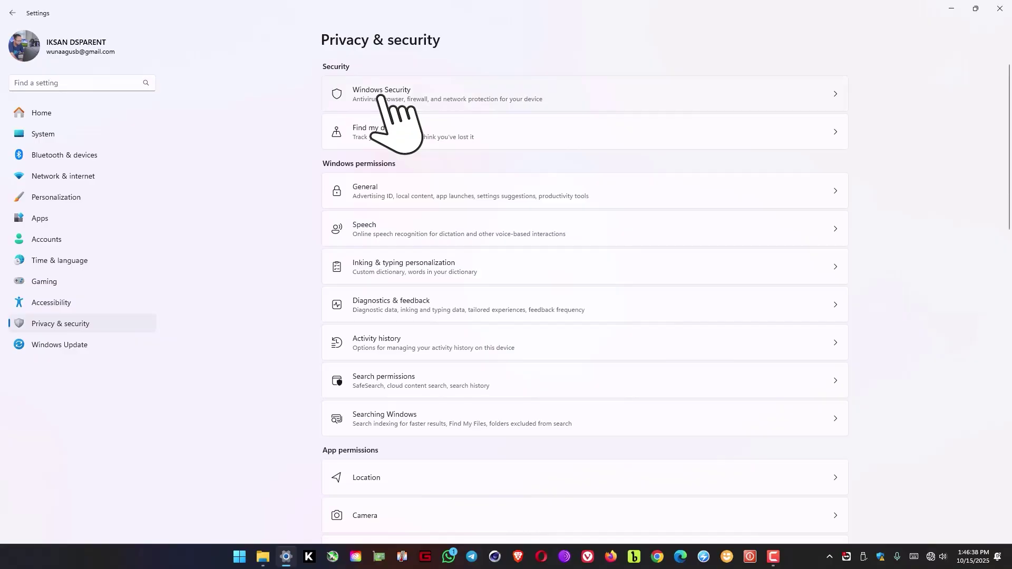
pyautogui.click(380, 97)
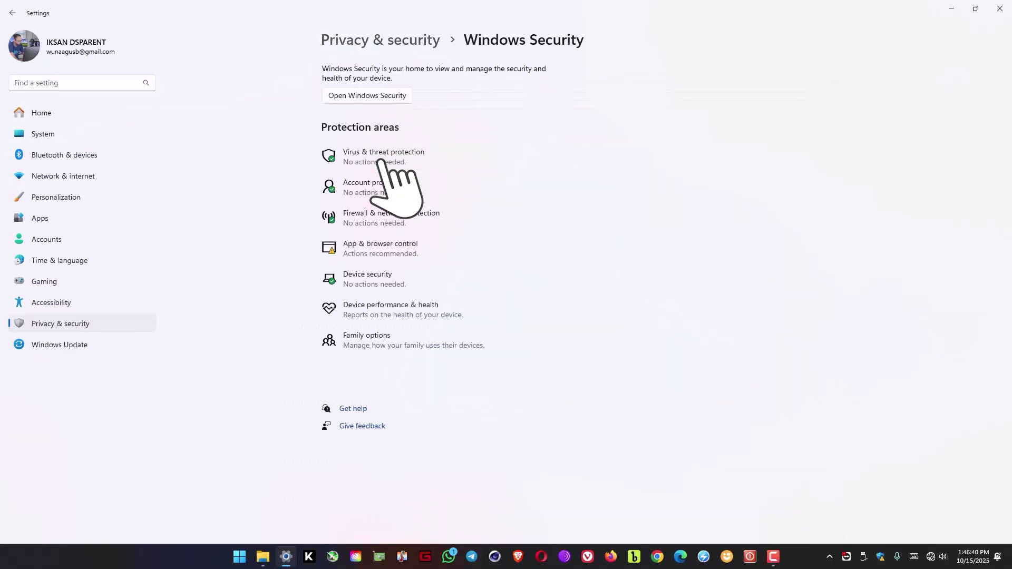
pyautogui.click(384, 153)
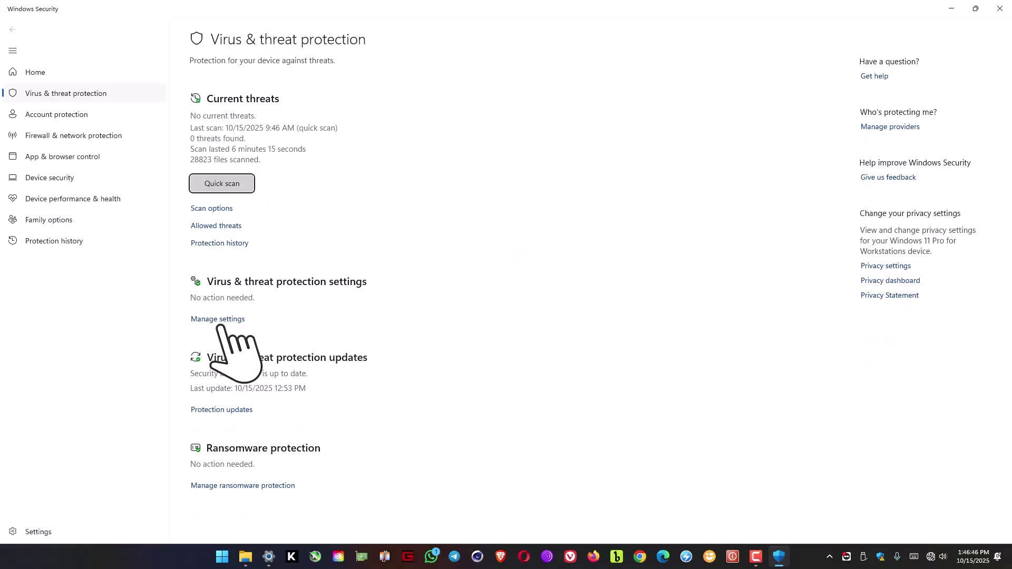
pyautogui.click(218, 320)
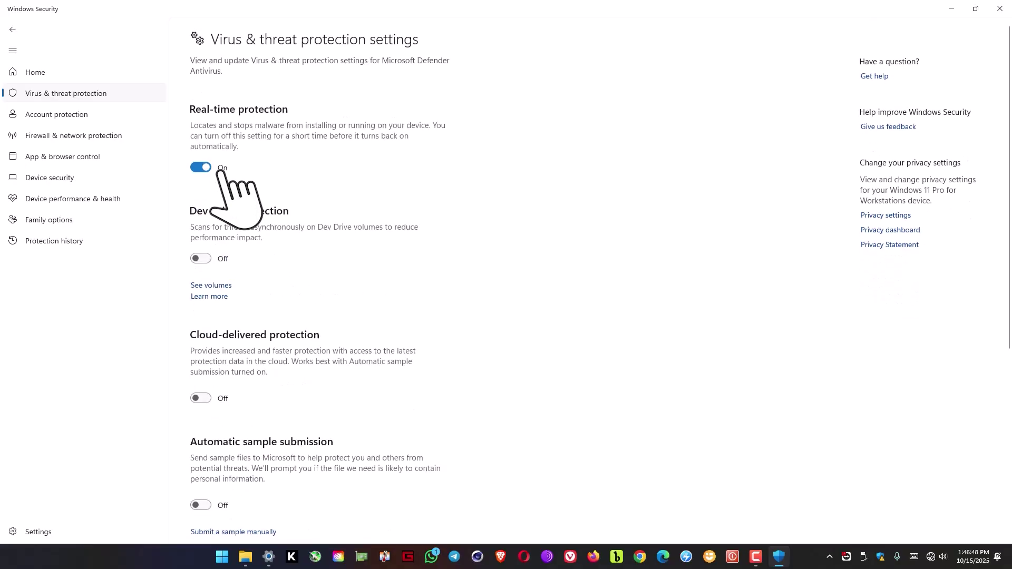
pyautogui.scroll(-8, 224, 172)
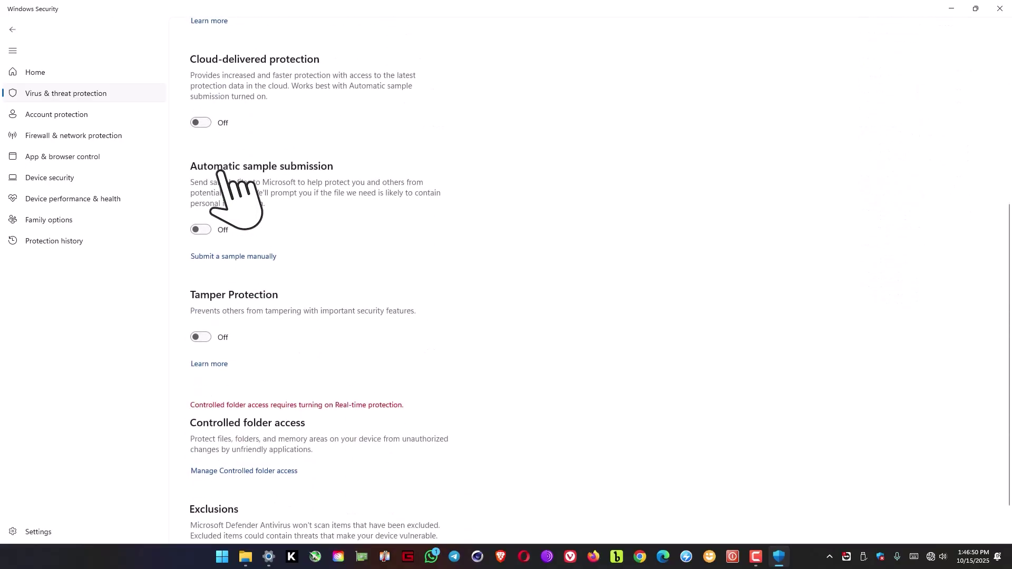
pyautogui.scroll(8, 224, 171)
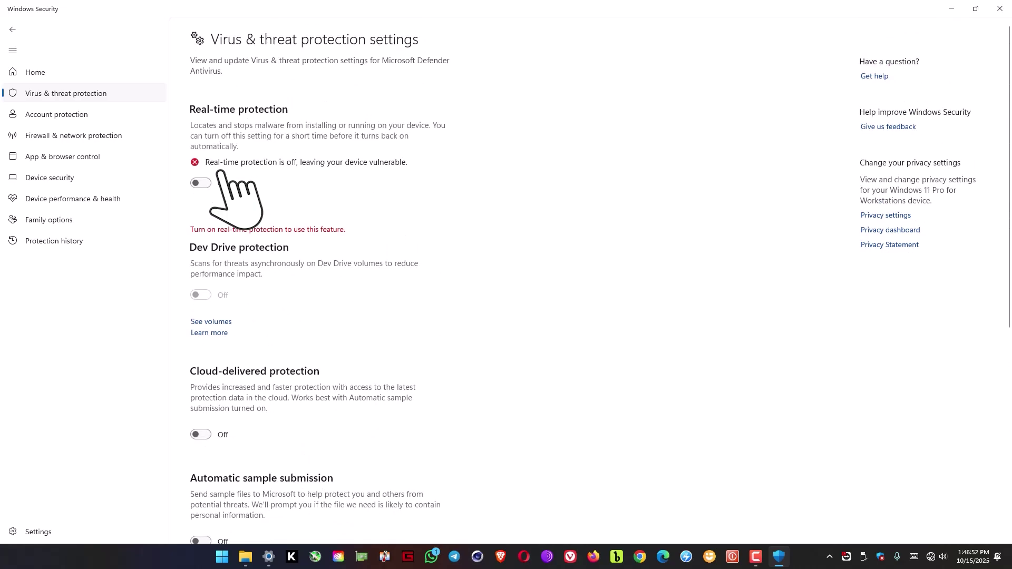
pyautogui.click(999, 9)
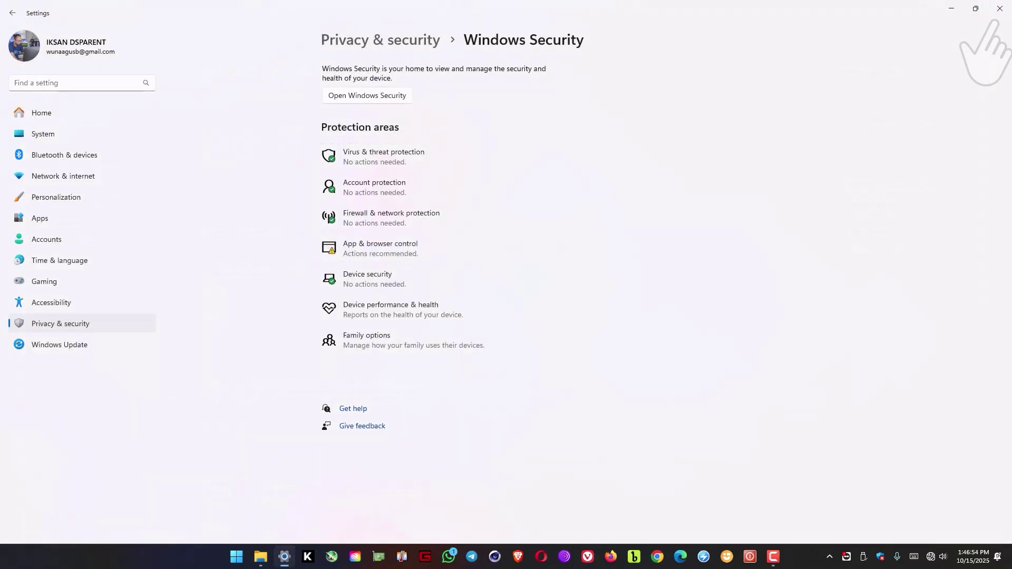
pyautogui.click(999, 9)
# - Switch to File Explorer and show the ArcGISPro_3.4.2 folder's contents as extra large icons
pyautogui.click(262, 556)
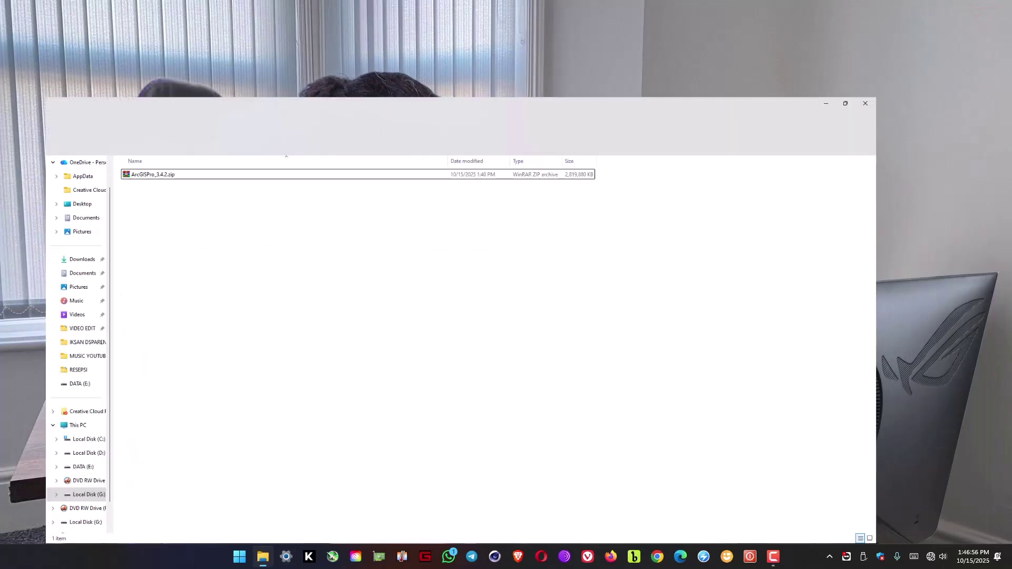
pyautogui.rightClick(170, 188)
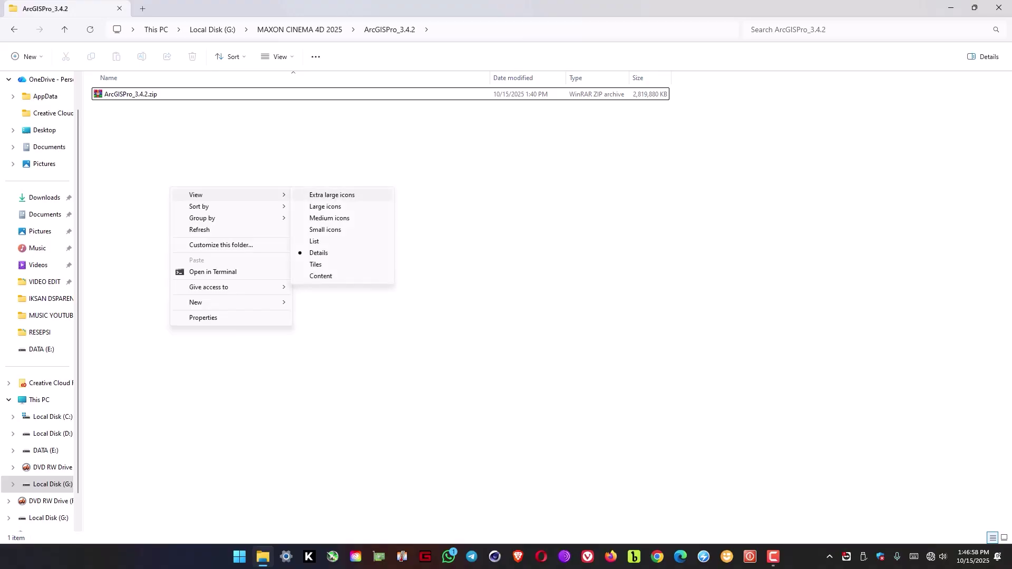
pyautogui.click(332, 194)
# - Extract ArcGISPro_3.4.2.zip with WinRAR into a subfolder named ArcGISPro_3.4.2
pyautogui.click(199, 111)
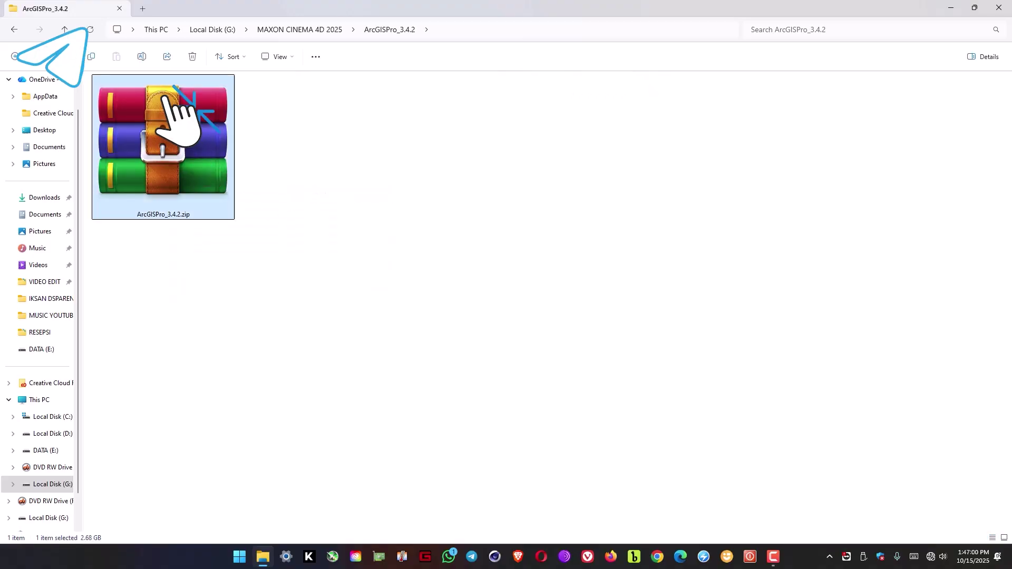
pyautogui.rightClick(160, 176)
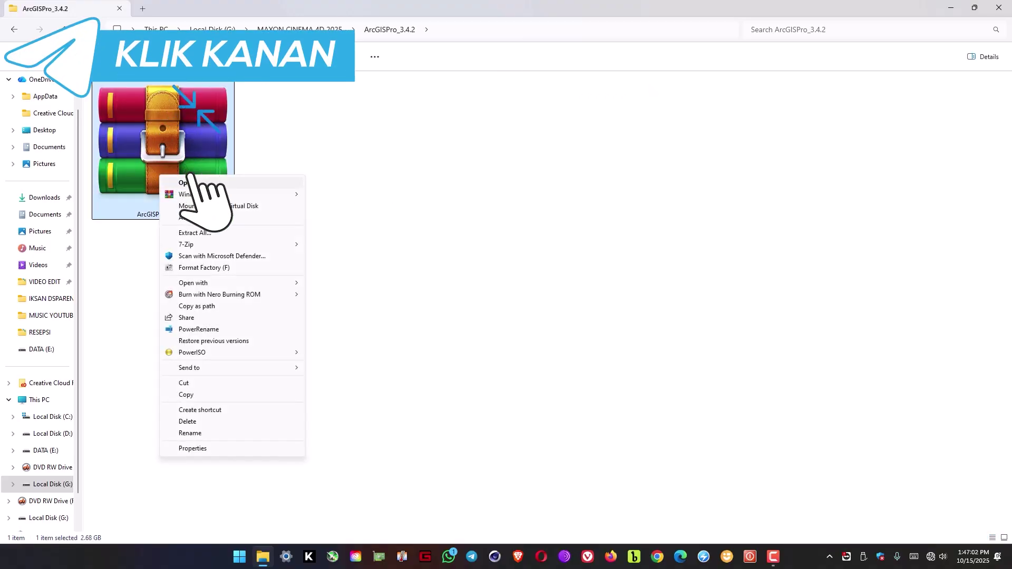
pyautogui.moveTo(199, 196)
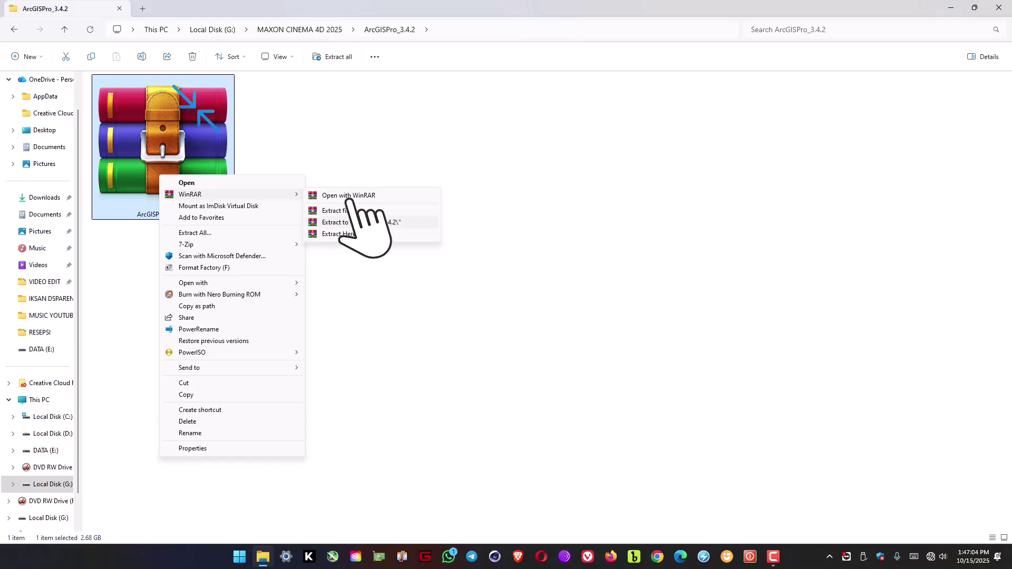
pyautogui.click(392, 223)
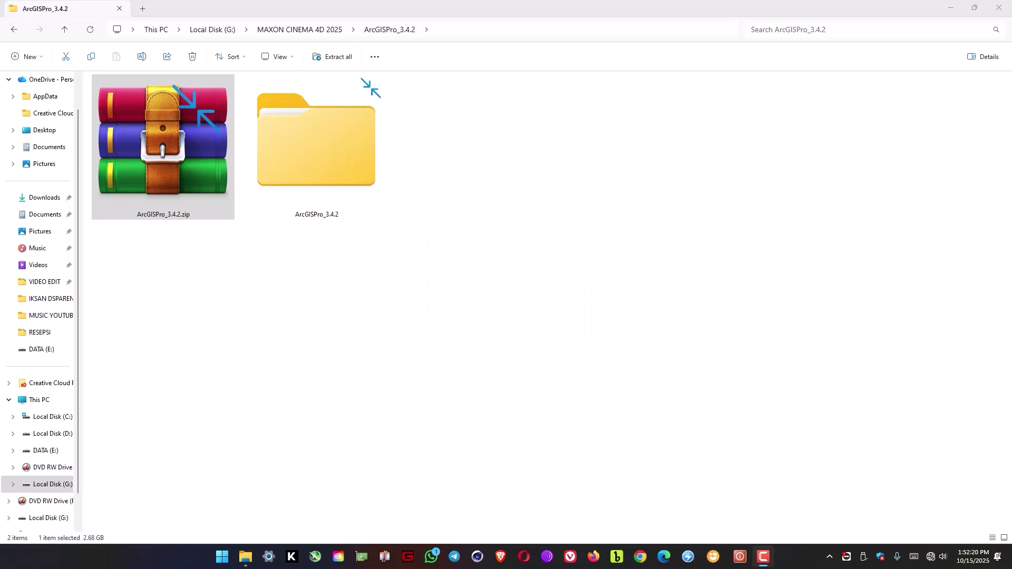
# - Run ArcGISPro_34_192912.exe from the extracted folder as administrator and unpack its files to the default destination without launching the setup program
pyautogui.doubleClick(318, 151)
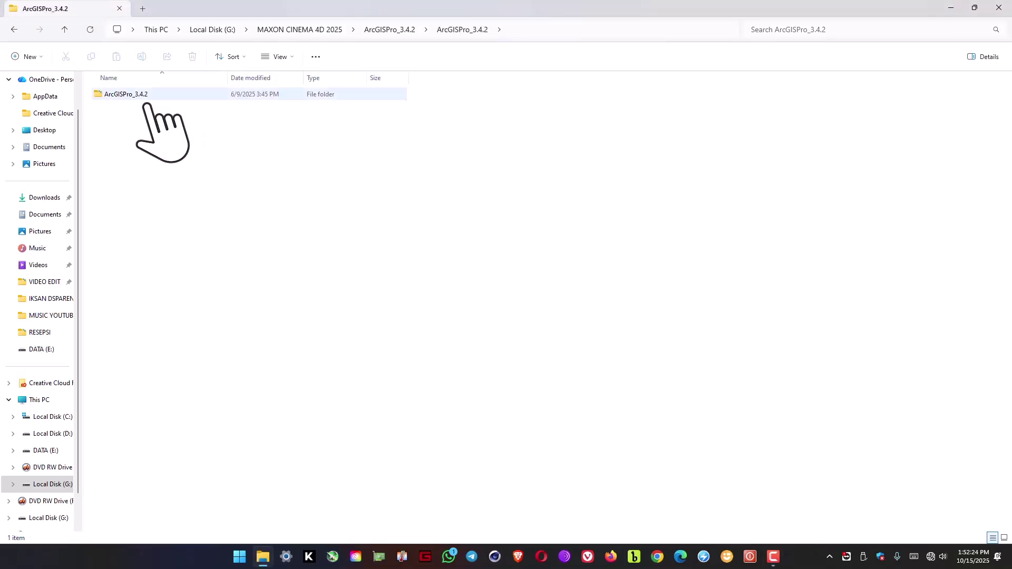
pyautogui.doubleClick(125, 94)
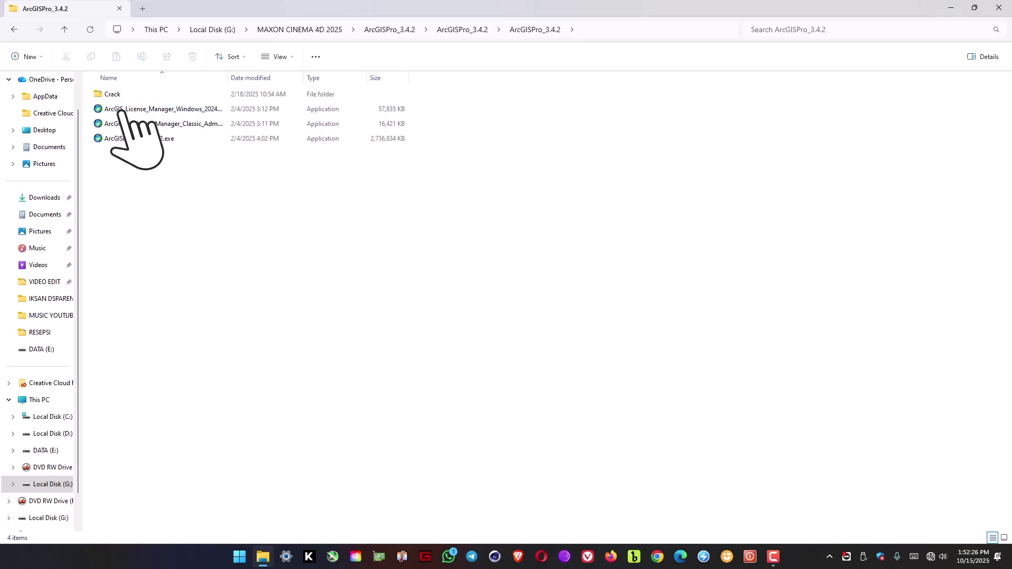
pyautogui.rightClick(122, 142)
pyautogui.rightClick(136, 143)
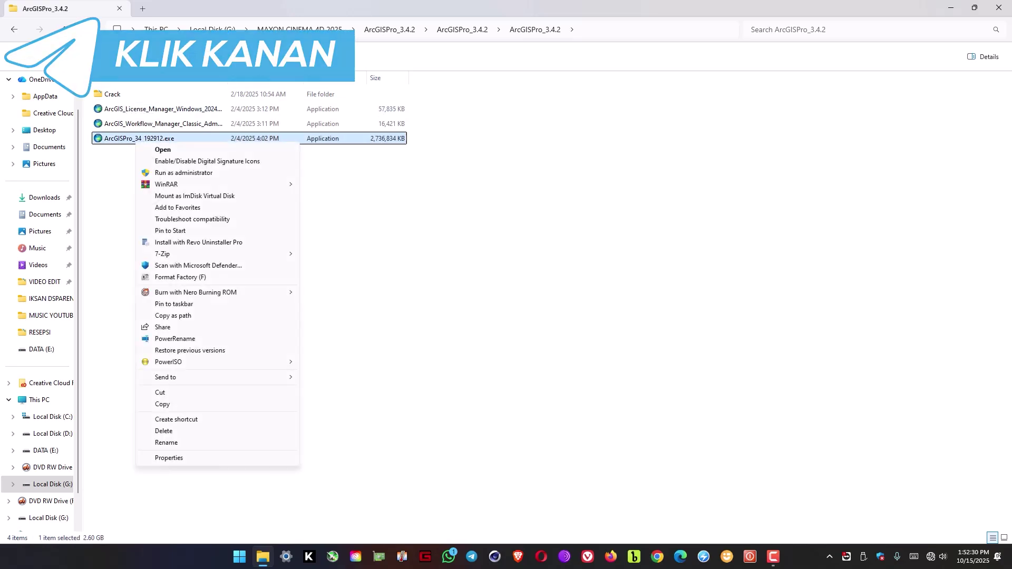
pyautogui.click(188, 173)
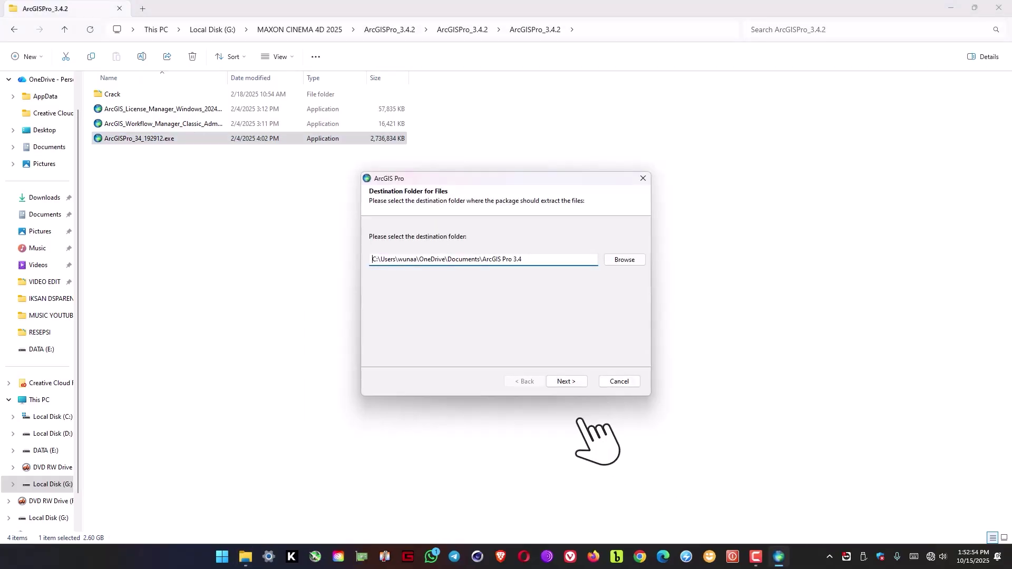
pyautogui.click(566, 381)
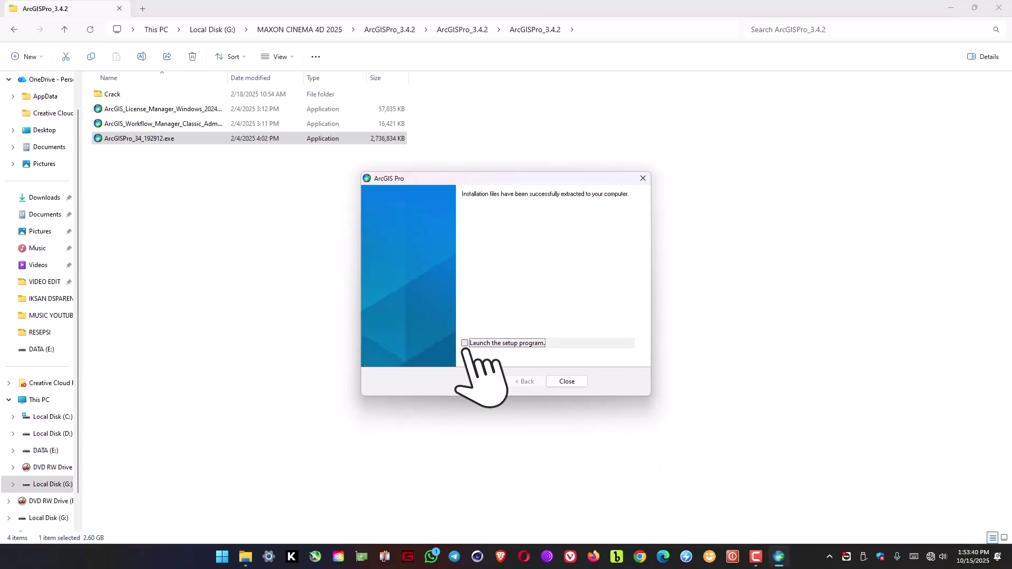
pyautogui.click(569, 383)
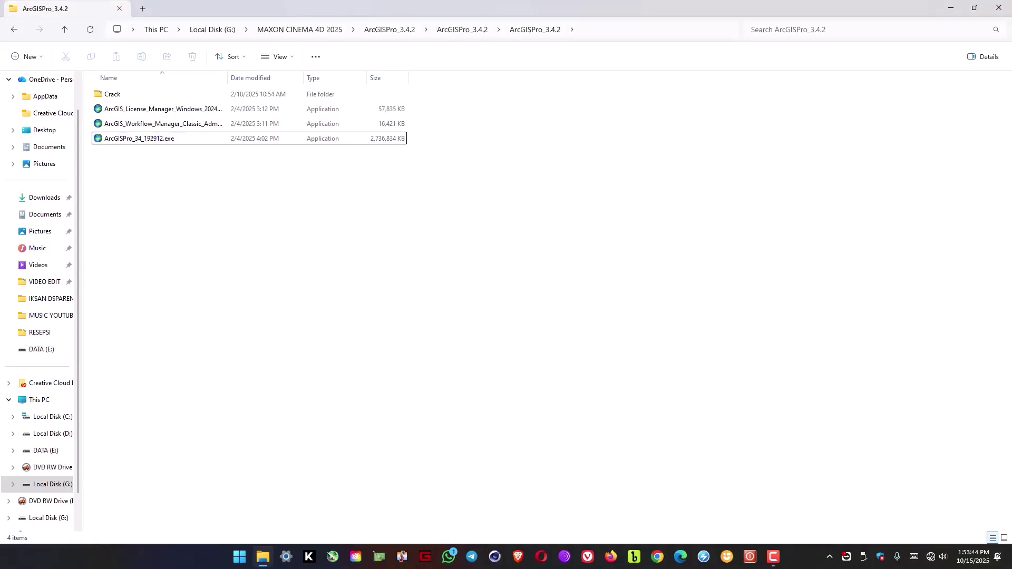
# - Widen the Name column to show full file names, and copy AfCore.dll from the Crack folder
pyautogui.moveTo(228, 77); pyautogui.dragTo(364, 78)
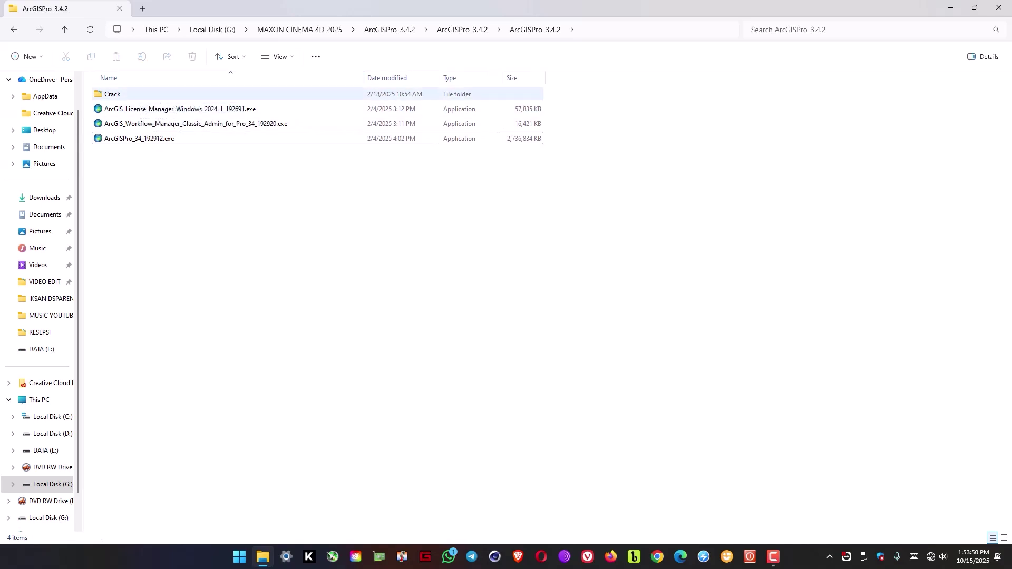
pyautogui.doubleClick(112, 94)
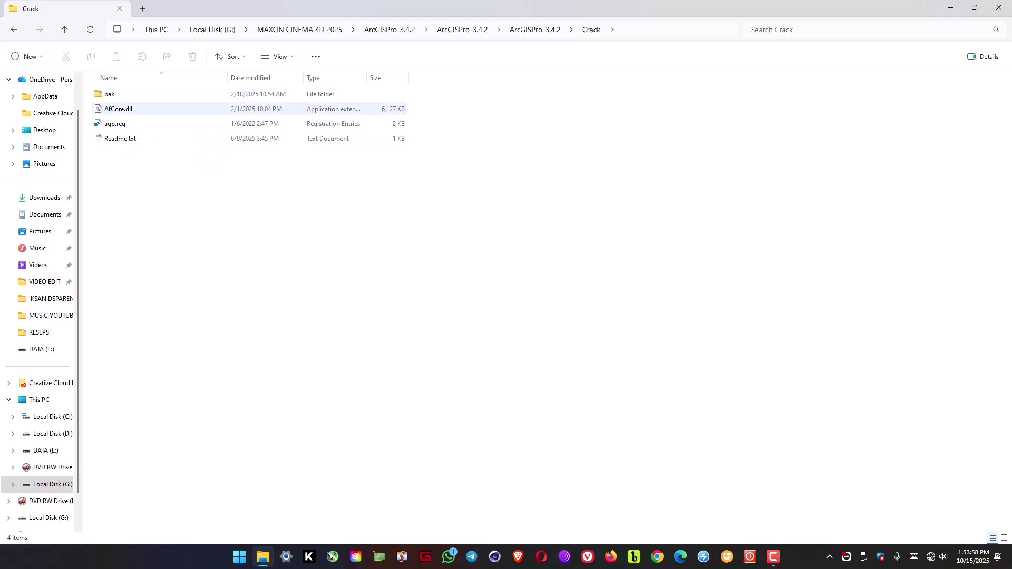
pyautogui.click(118, 109)
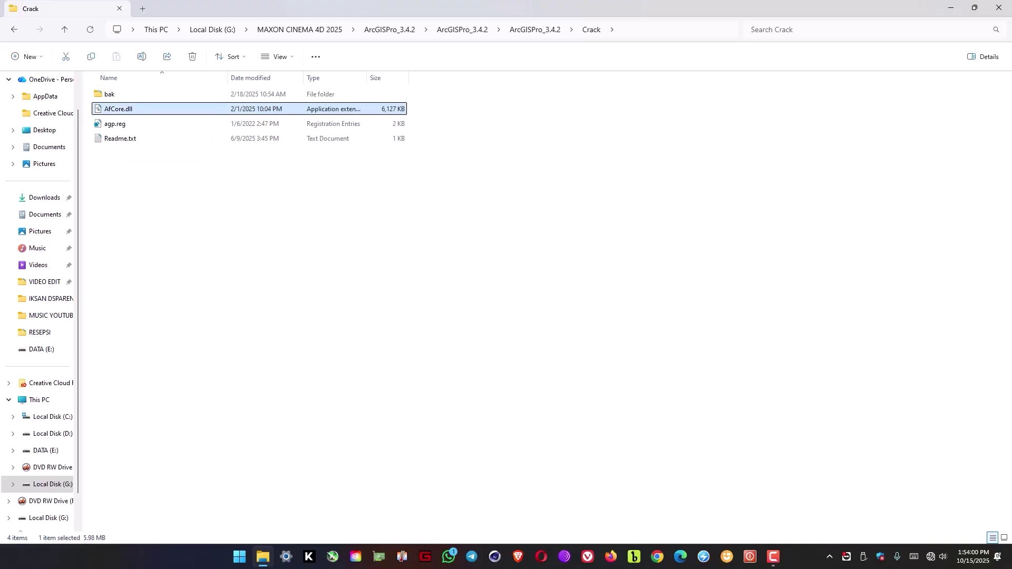
pyautogui.rightClick(120, 109)
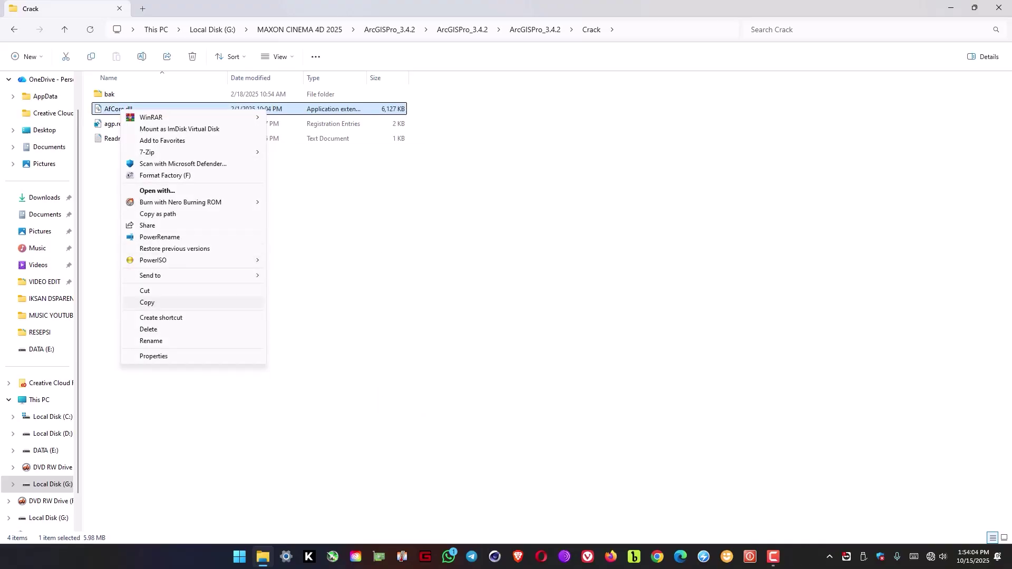
pyautogui.click(147, 303)
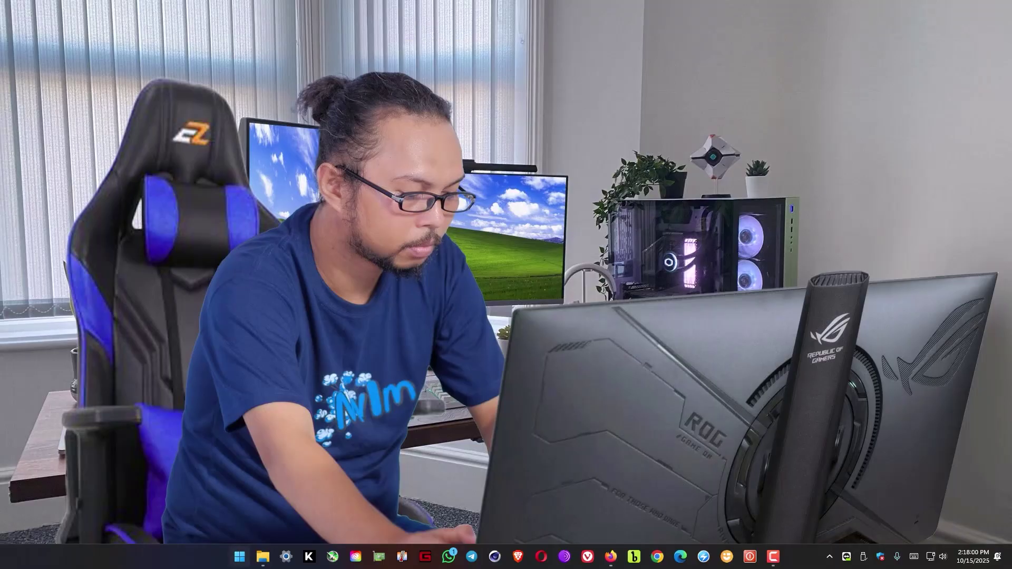
# - Search Windows for "arcg" and launch the ArcGISPro.msi installer
pyautogui.press('super')
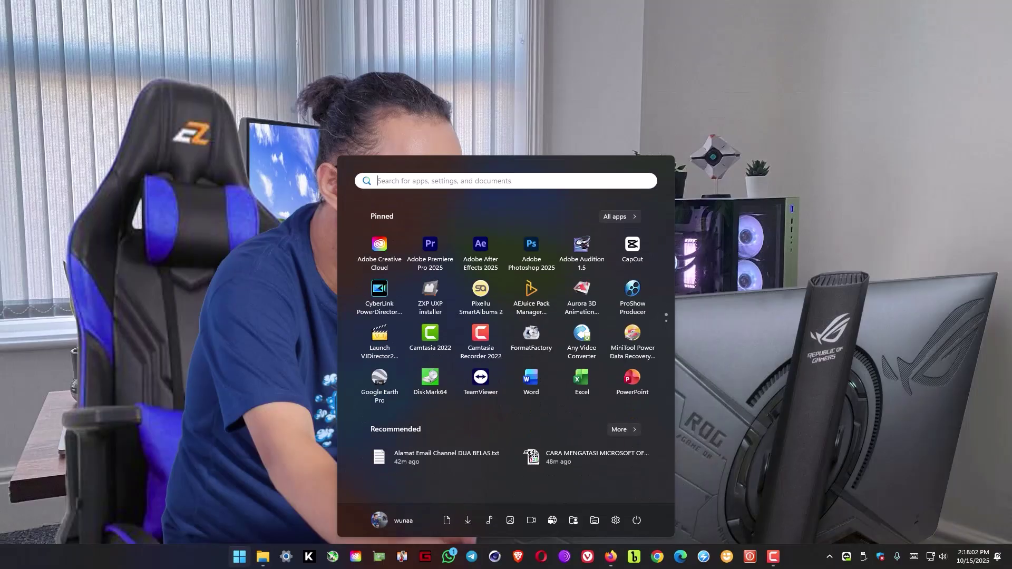
pyautogui.press('super')
pyautogui.press('super+s')
pyautogui.write('a')
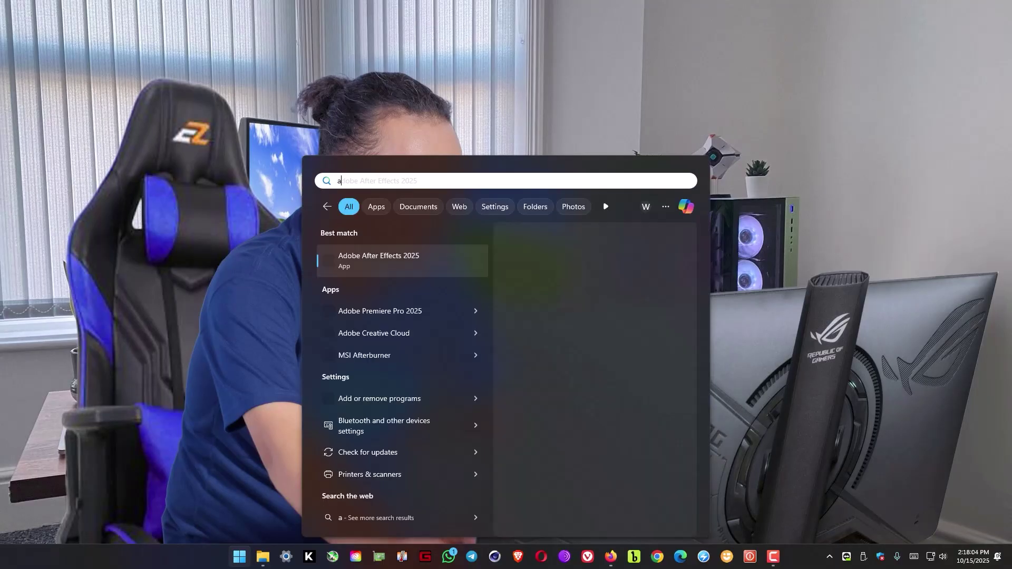
pyautogui.write('rcg')
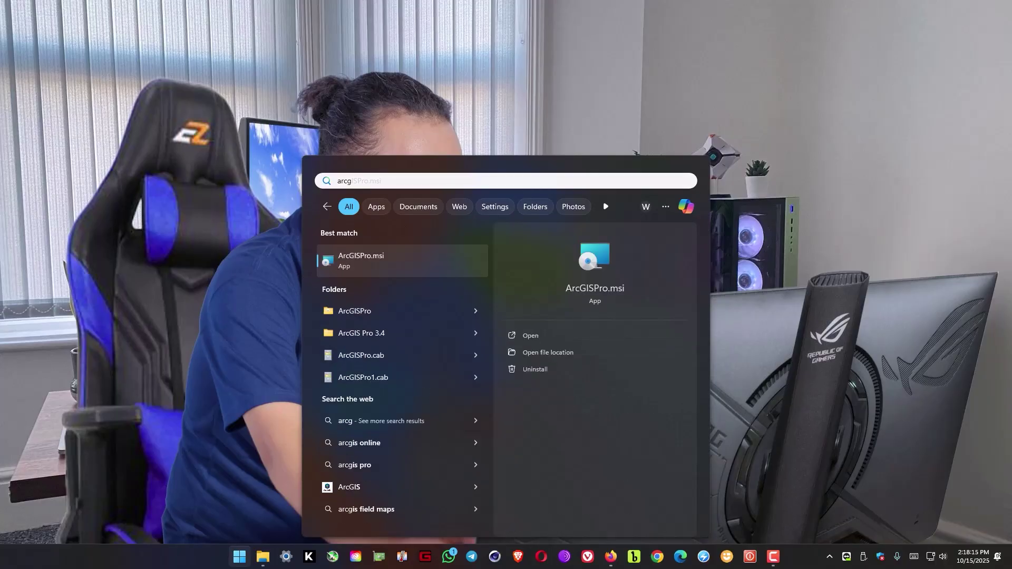
pyautogui.press('Return')
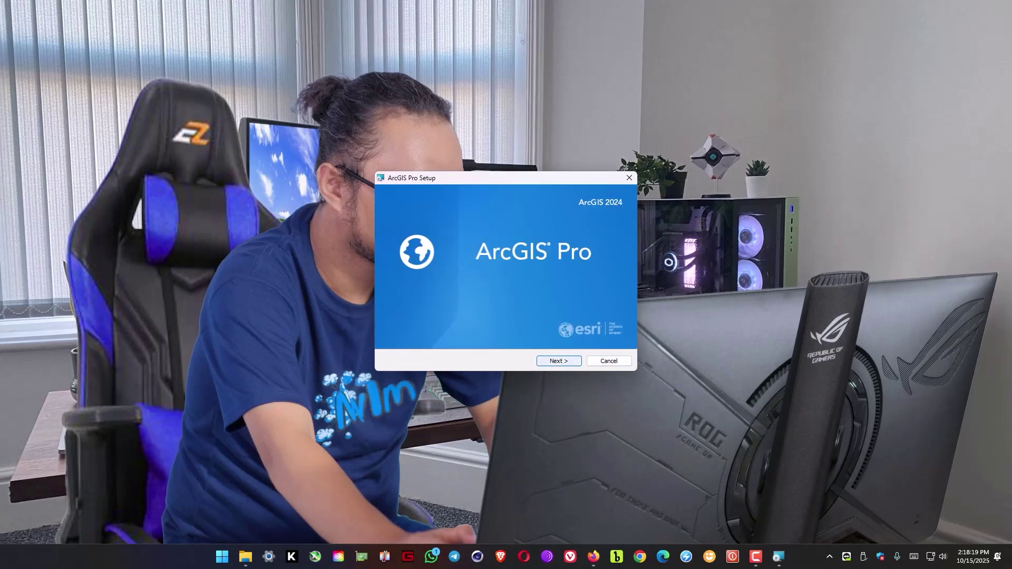
# - Accept the master agreement and choose to install ArcGIS Pro for anyone who uses this computer
pyautogui.press('Return')
pyautogui.press('Return')
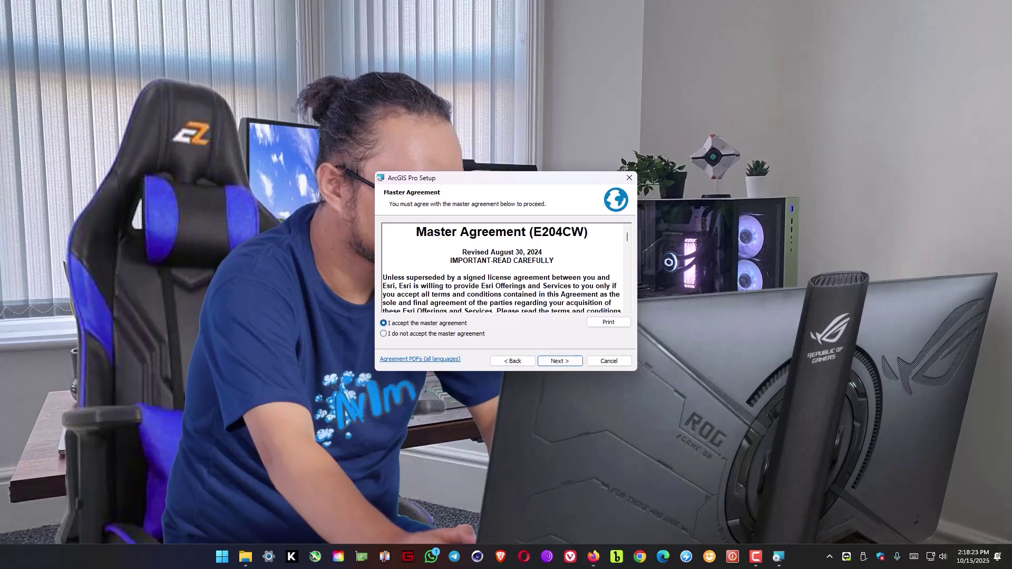
pyautogui.press('Return')
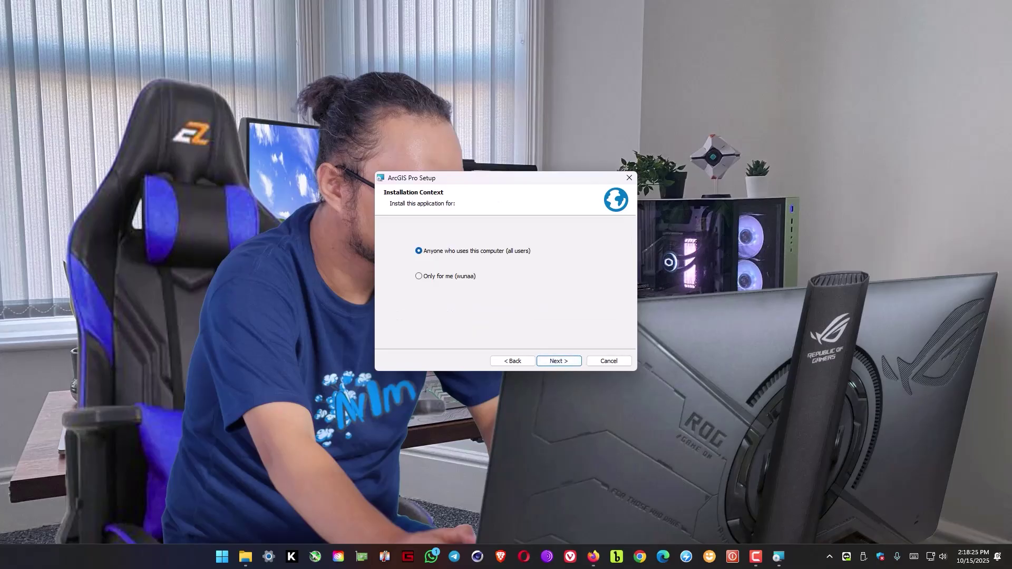
pyautogui.press('Return')
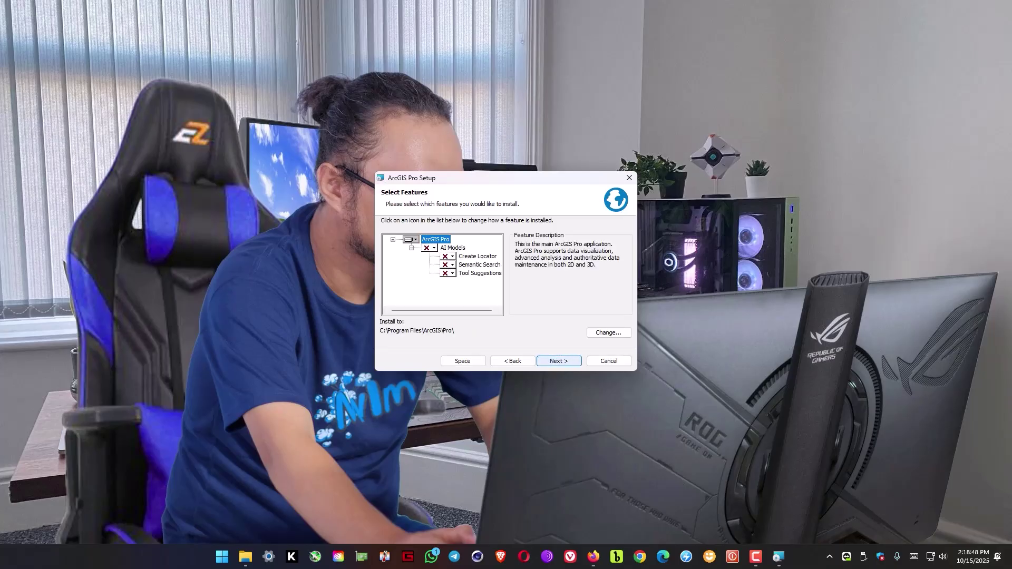
# - Include the Create Locator AI model and all its subfeatures for installation on the local hard drive
pyautogui.click(446, 256)
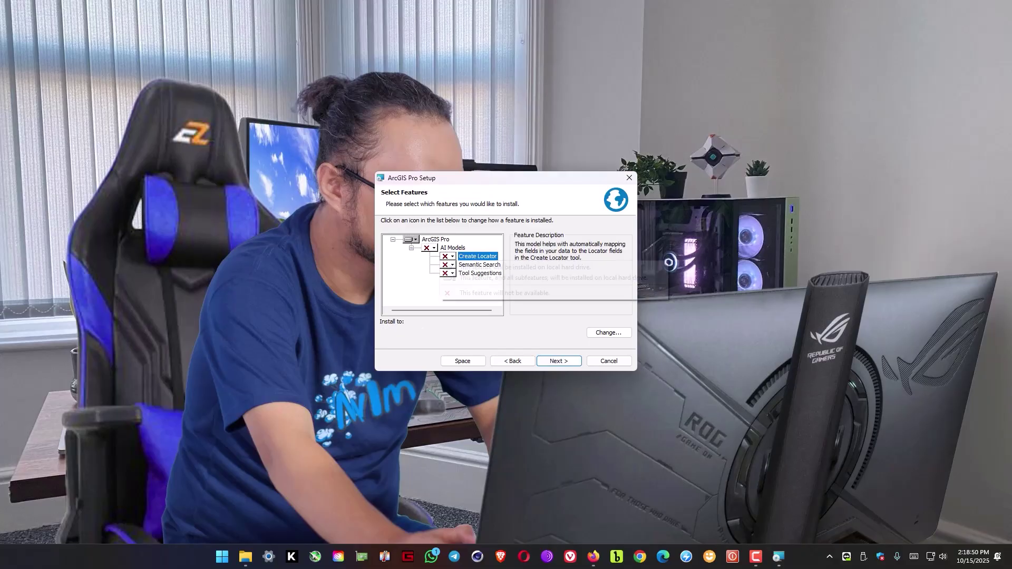
pyautogui.press('Down')
pyautogui.press('Down')
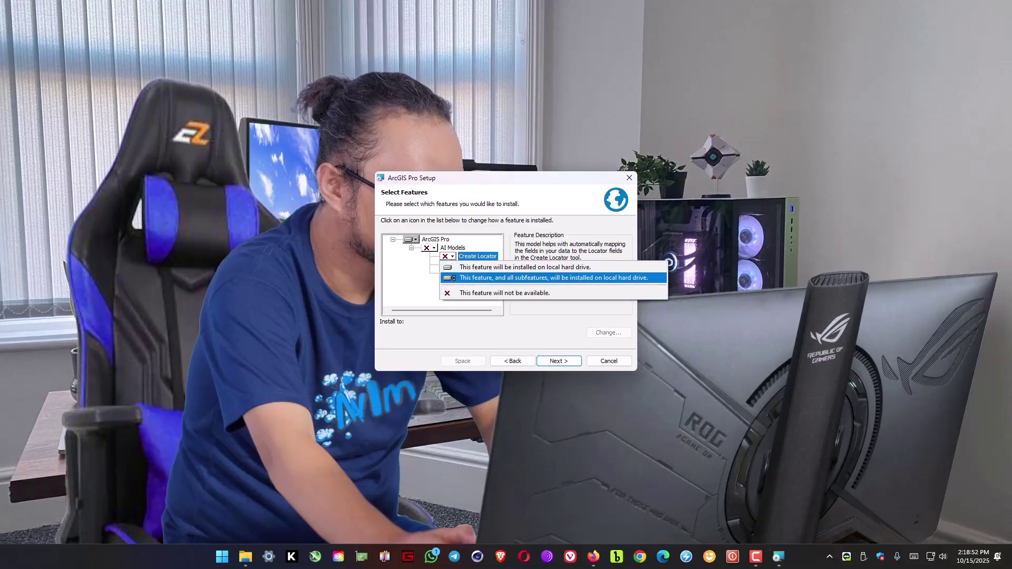
pyautogui.press('Return')
# - Include the Semantic Search AI model and all its subfeatures for installation on the local hard drive
pyautogui.press('Down')
pyautogui.press('space')
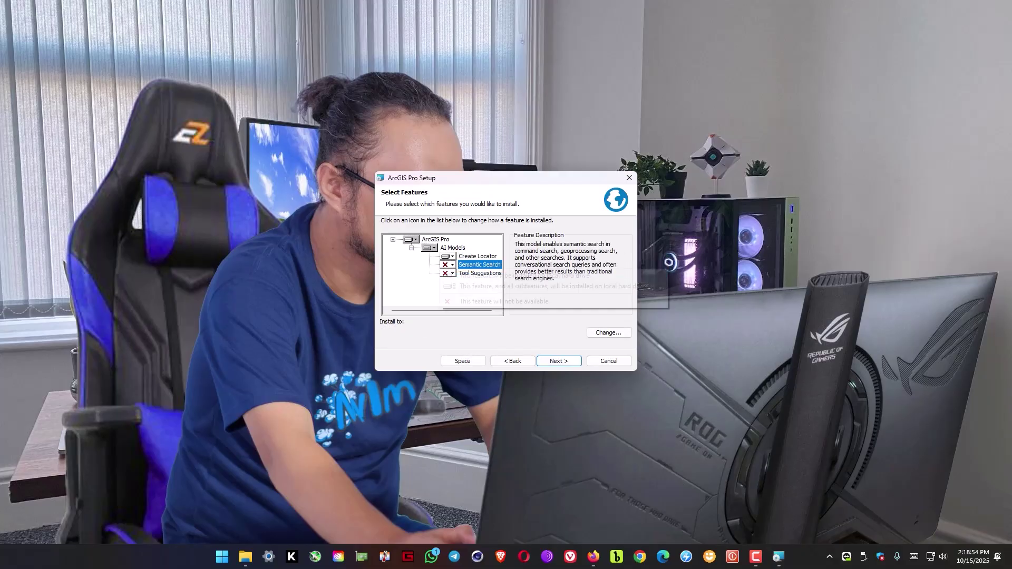
pyautogui.press('Down')
pyautogui.press('Down')
pyautogui.press('Return')
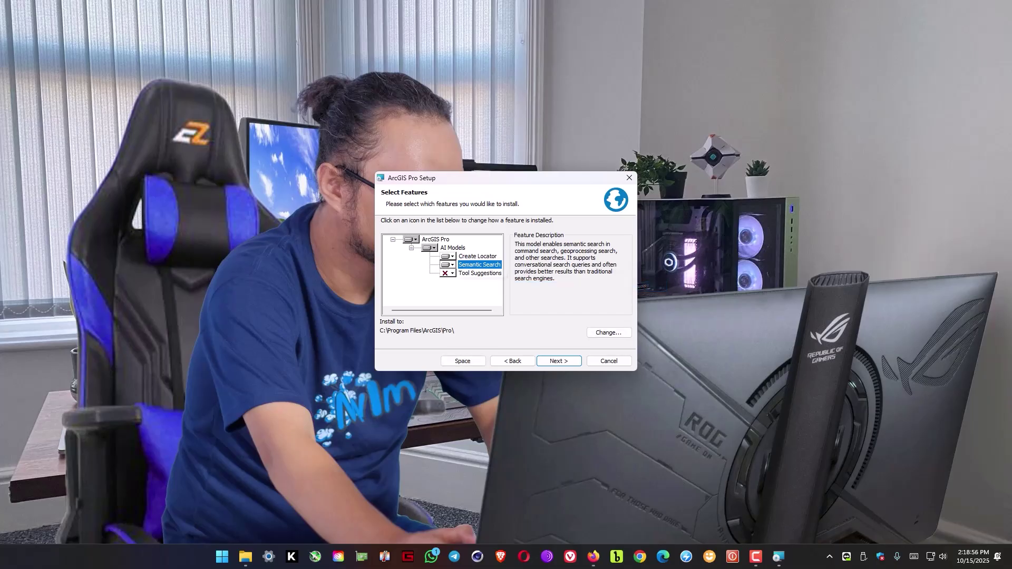
# - Include Tool Suggestions with all subfeatures on the local hard drive, continue the setup, and close the disk space requirements notice
pyautogui.press('Down')
pyautogui.press('space')
pyautogui.press('Down')
pyautogui.press('Down')
pyautogui.press('Return')
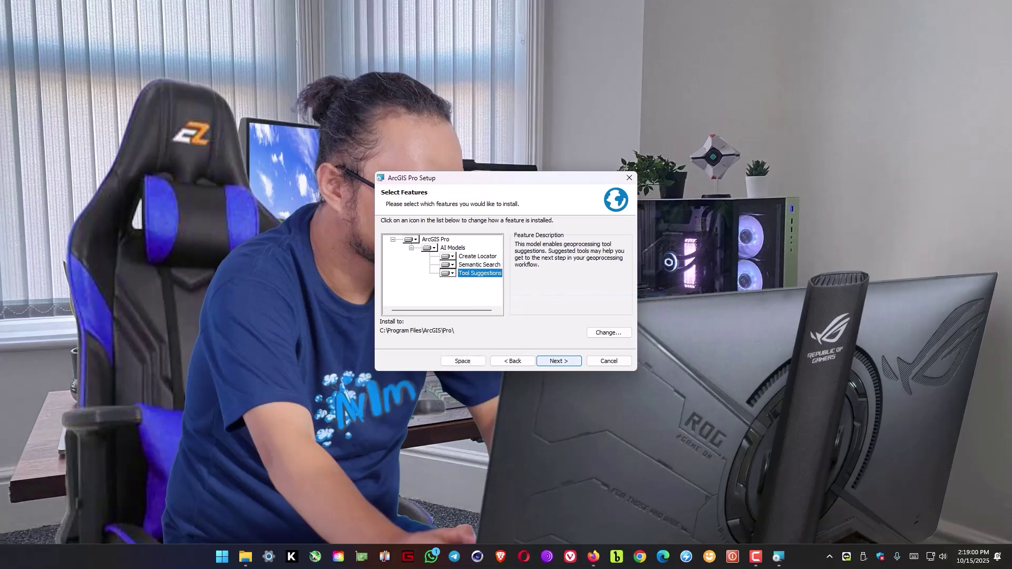
pyautogui.press('Return')
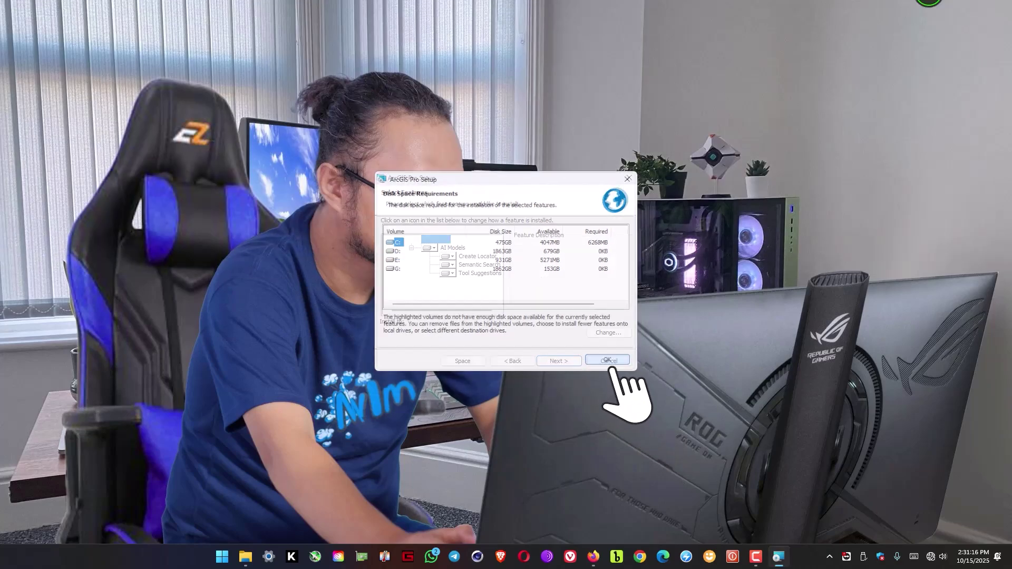
pyautogui.click(607, 360)
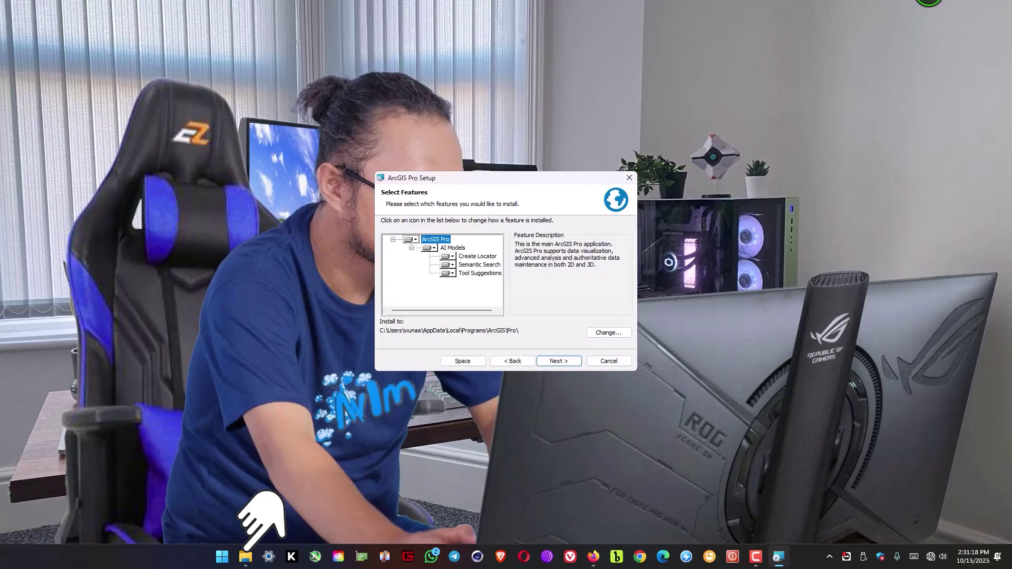
# - Create a folder named "ArcGIS Pro 3.4" in the root of Local Disk (G:), and minimise the File Explorer window
pyautogui.click(246, 556)
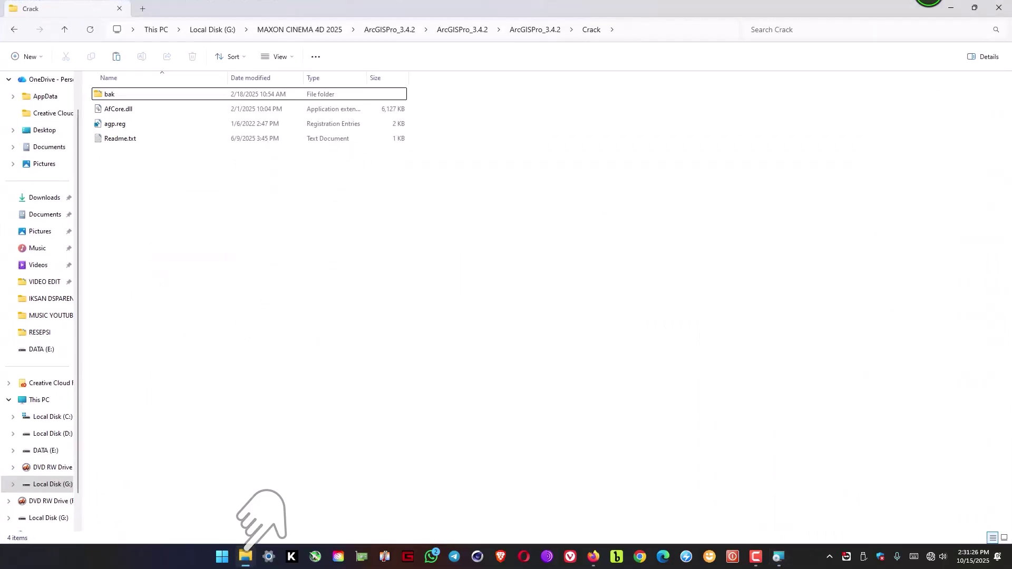
pyautogui.click(147, 8)
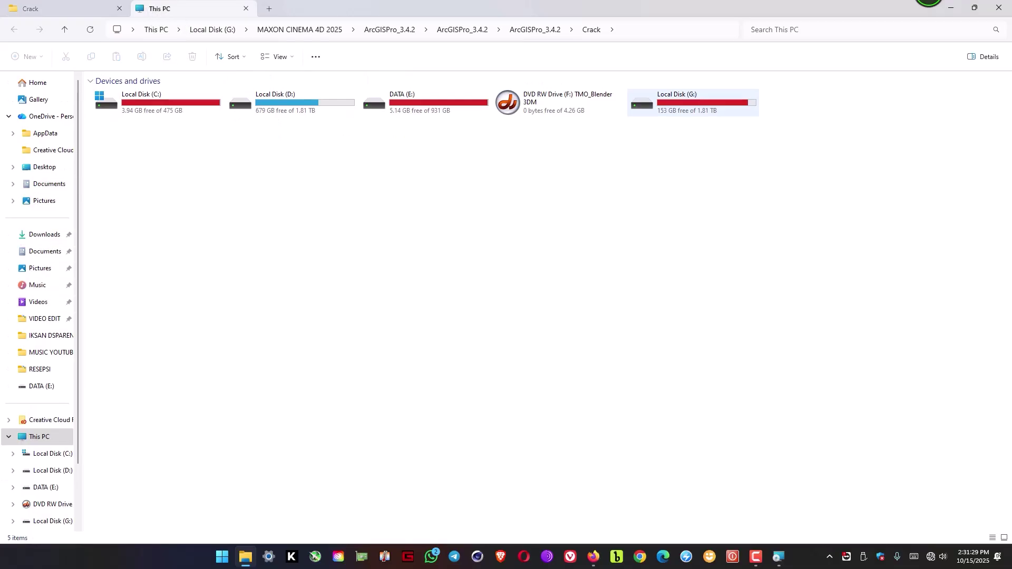
pyautogui.doubleClick(696, 111)
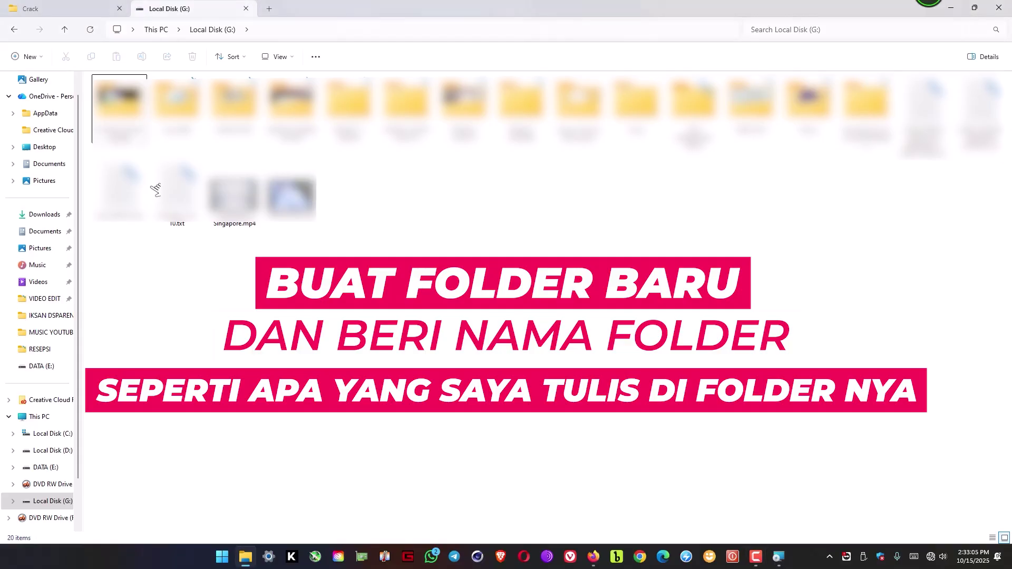
pyautogui.click(32, 56)
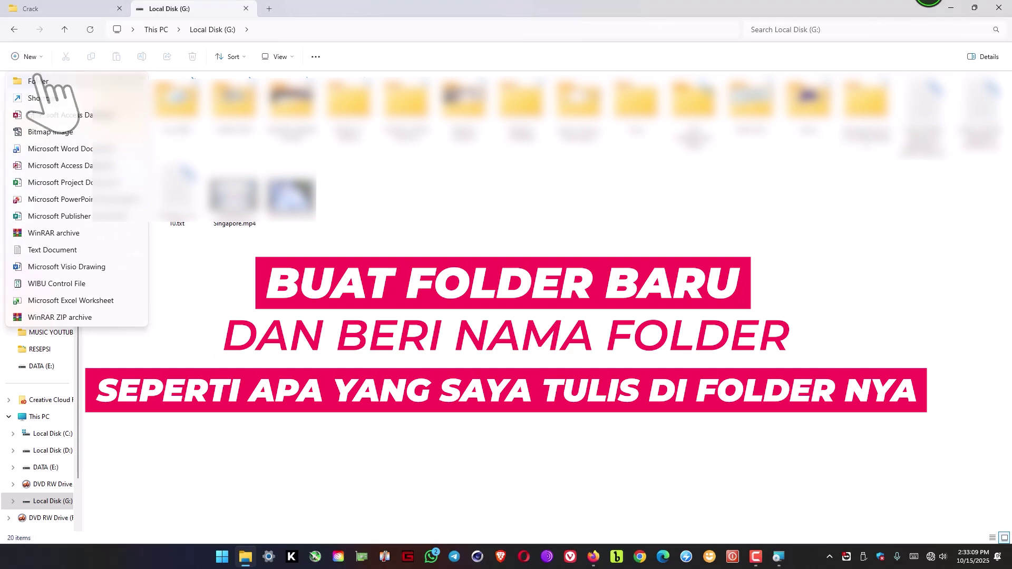
pyautogui.click(45, 77)
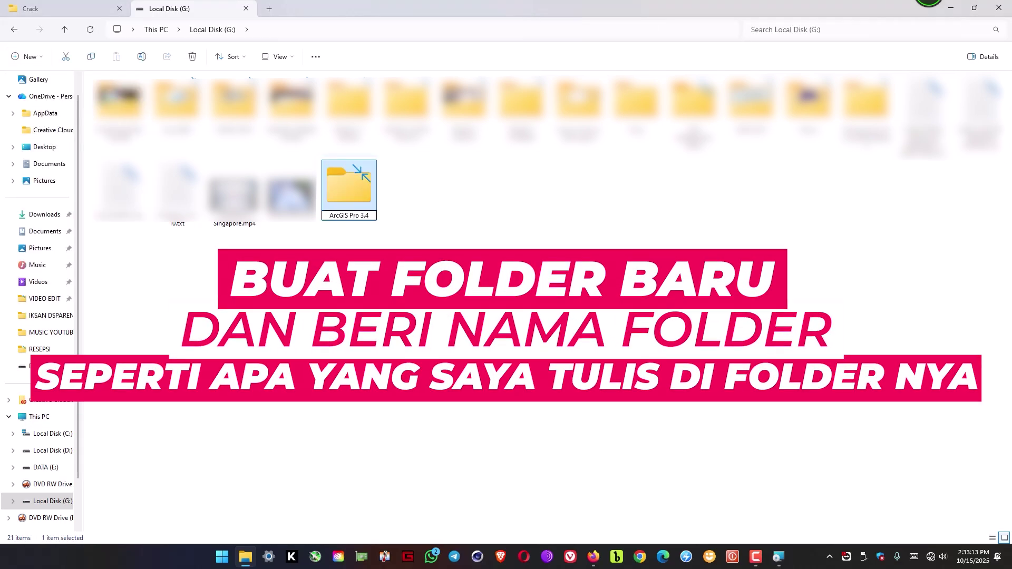
pyautogui.press('Return')
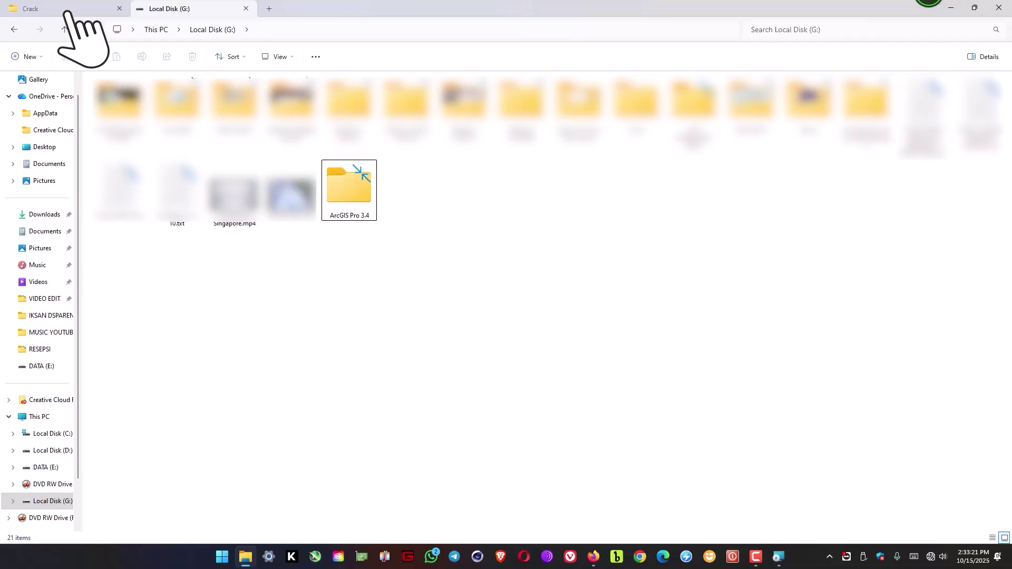
pyautogui.click(68, 11)
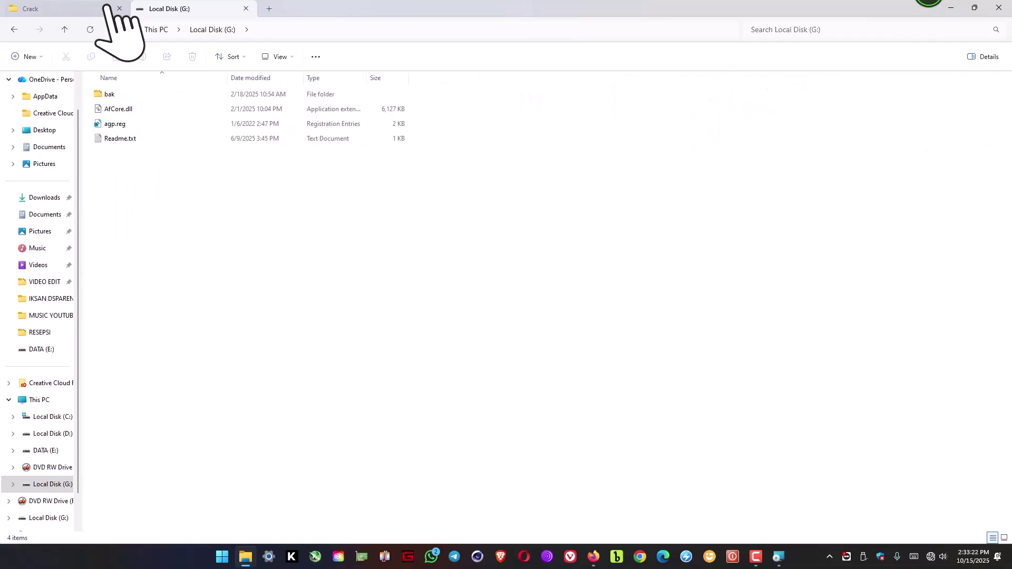
pyautogui.click(951, 8)
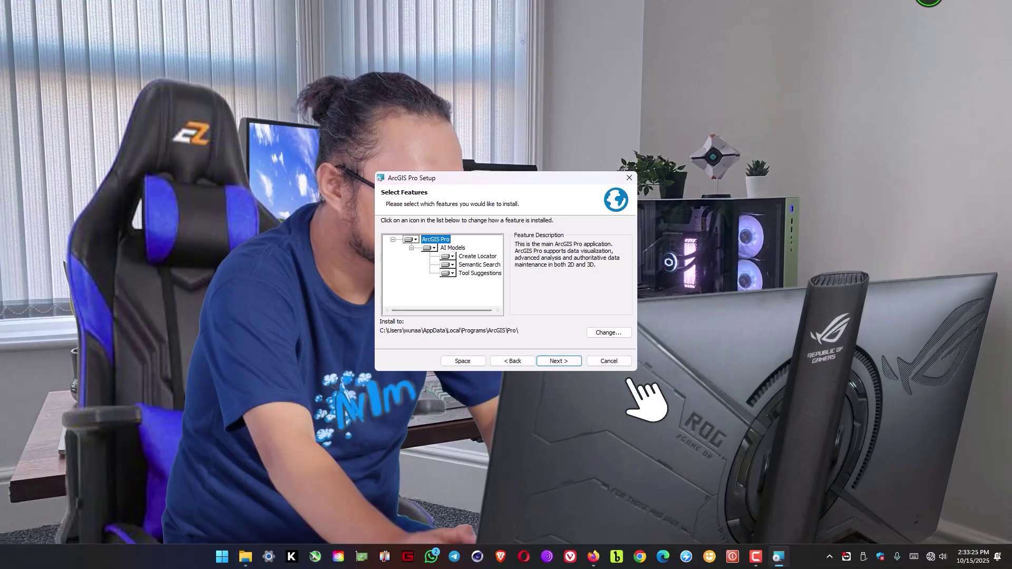
# - Change the ArcGIS Pro installation destination to G:\ArcGIS Pro 3.4\
pyautogui.click(609, 332)
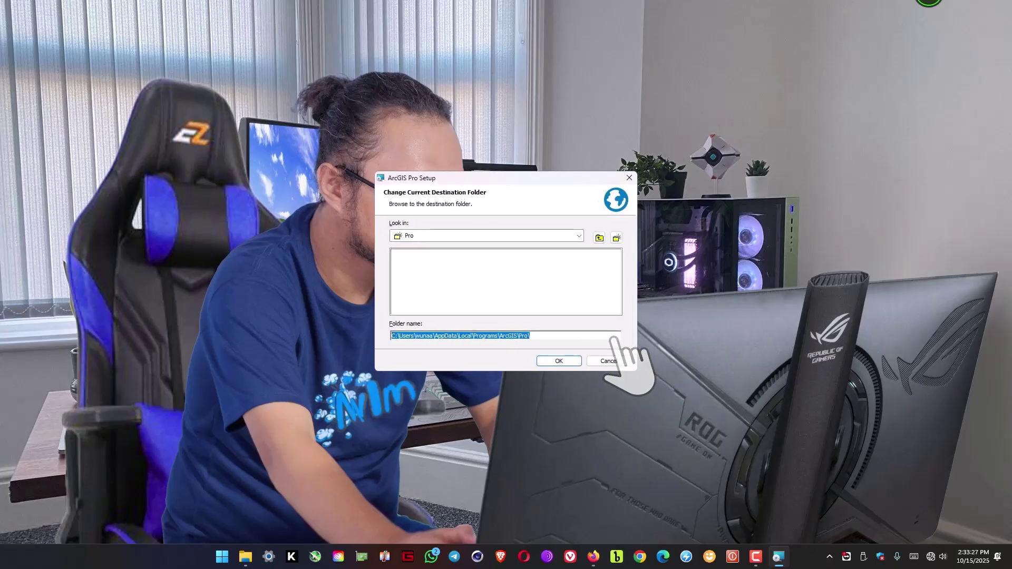
pyautogui.click(579, 235)
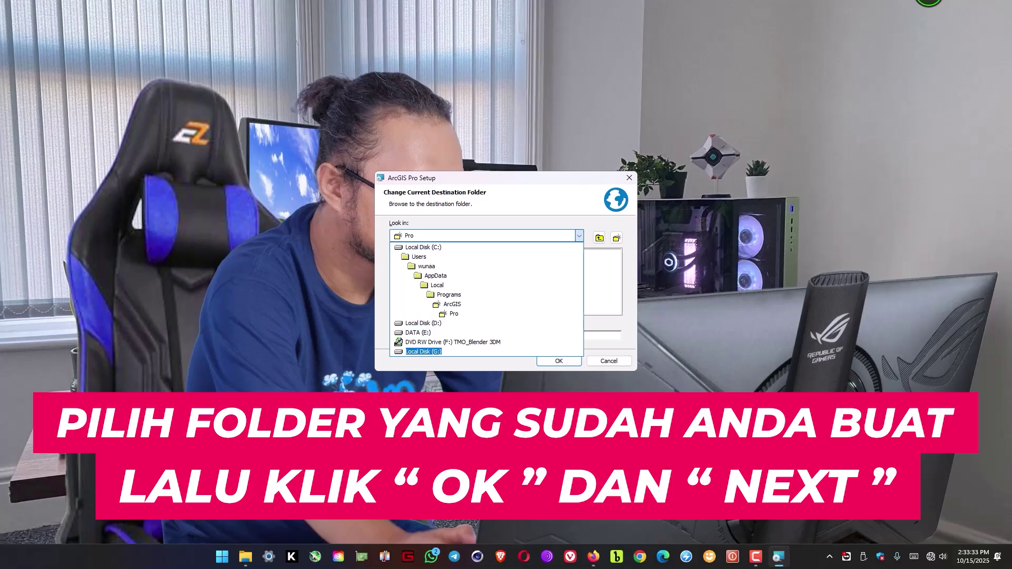
pyautogui.click(423, 352)
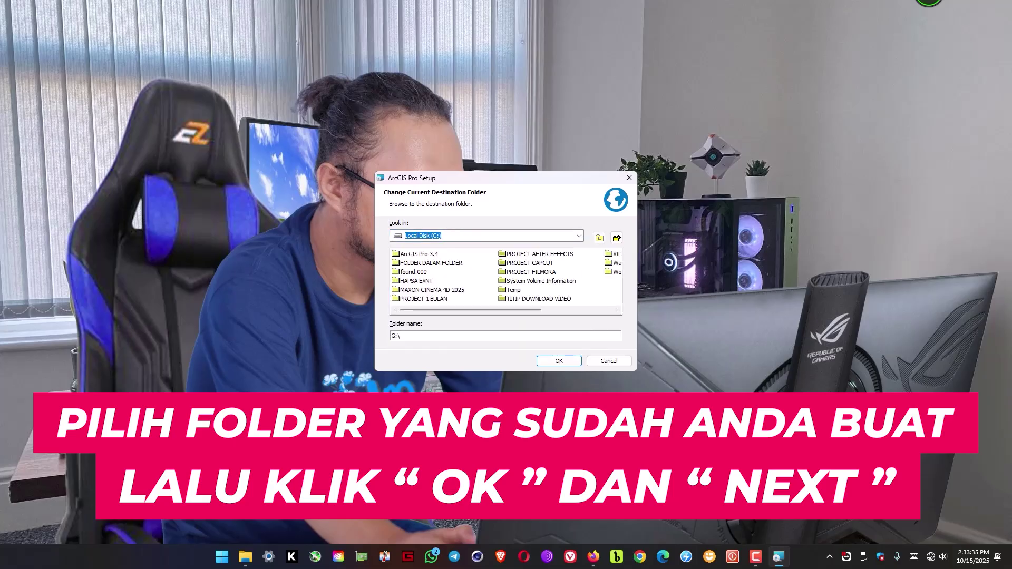
pyautogui.click(419, 254)
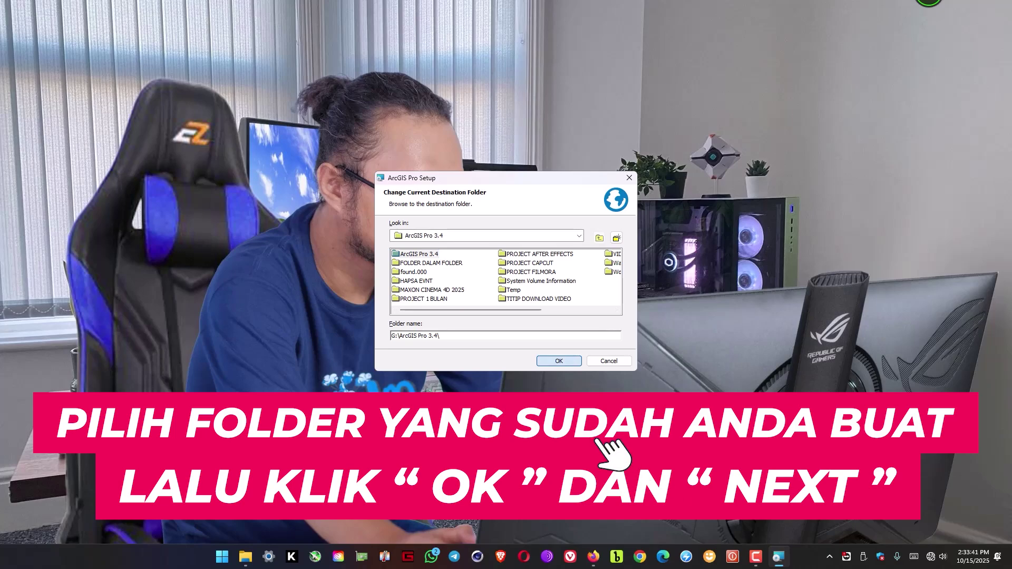
pyautogui.click(559, 361)
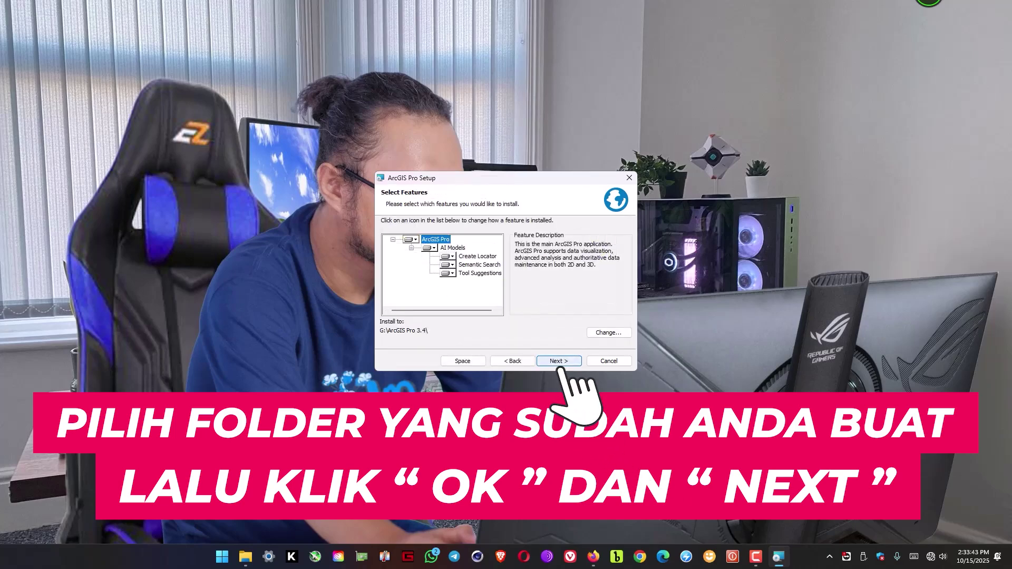
# - Install ArcGIS Pro with the Esri User Experience Improvement option kept on, and finish the setup without running the program
pyautogui.click(560, 363)
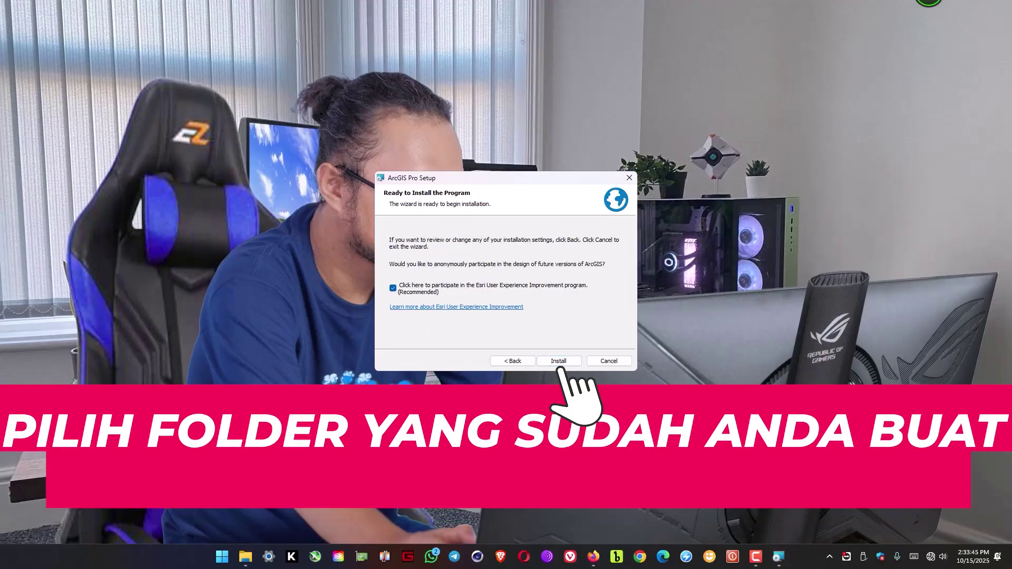
pyautogui.click(558, 361)
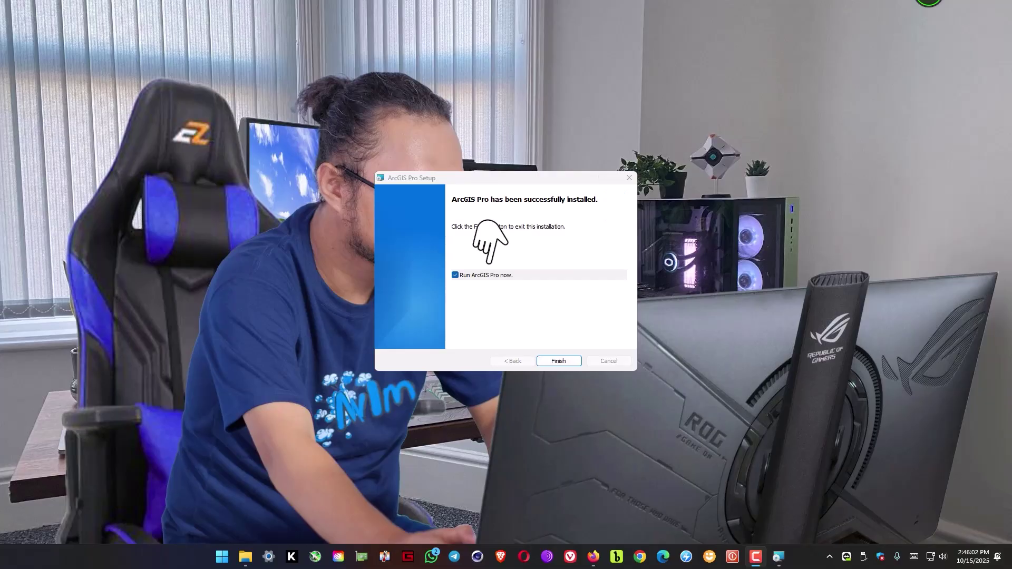
pyautogui.click(456, 274)
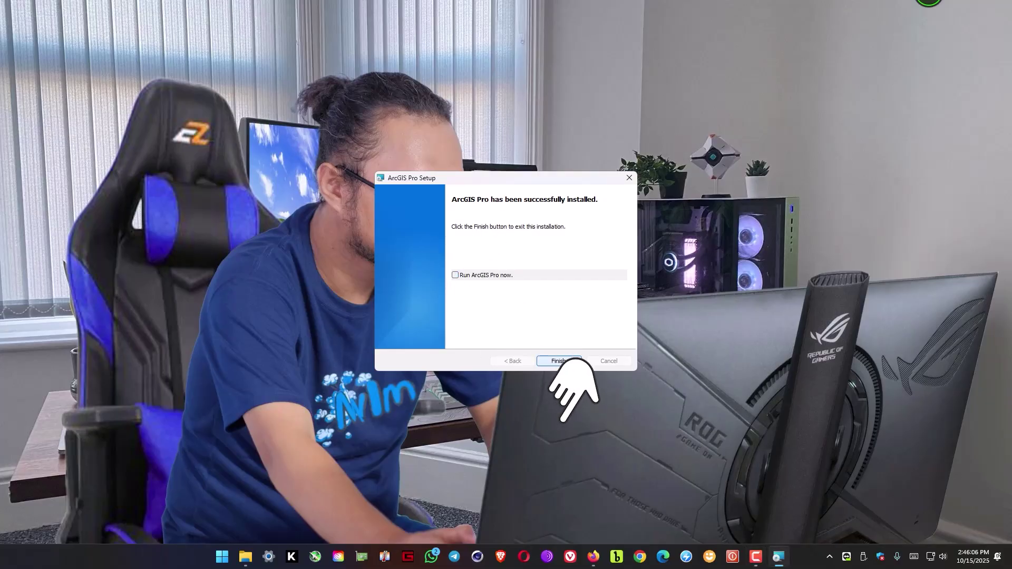
pyautogui.click(561, 363)
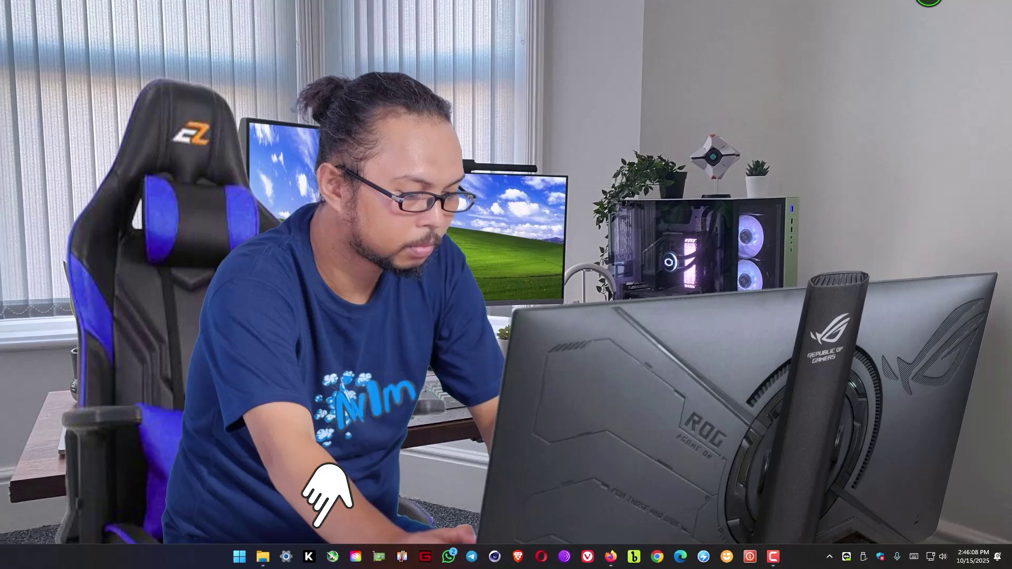
# - Switch to File Explorer and copy AfCore.dll from the Crack folder
pyautogui.click(263, 557)
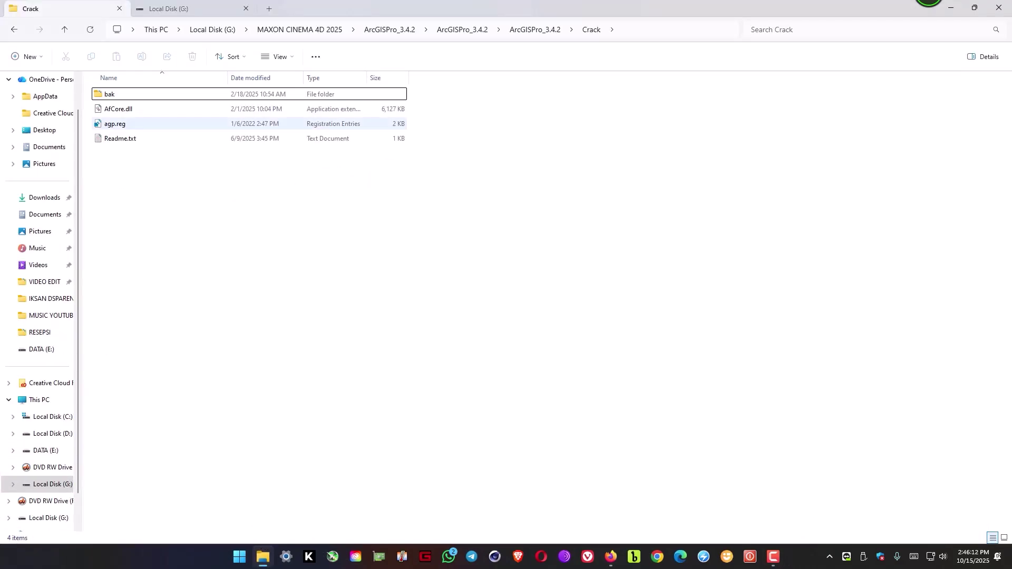
pyautogui.click(139, 109)
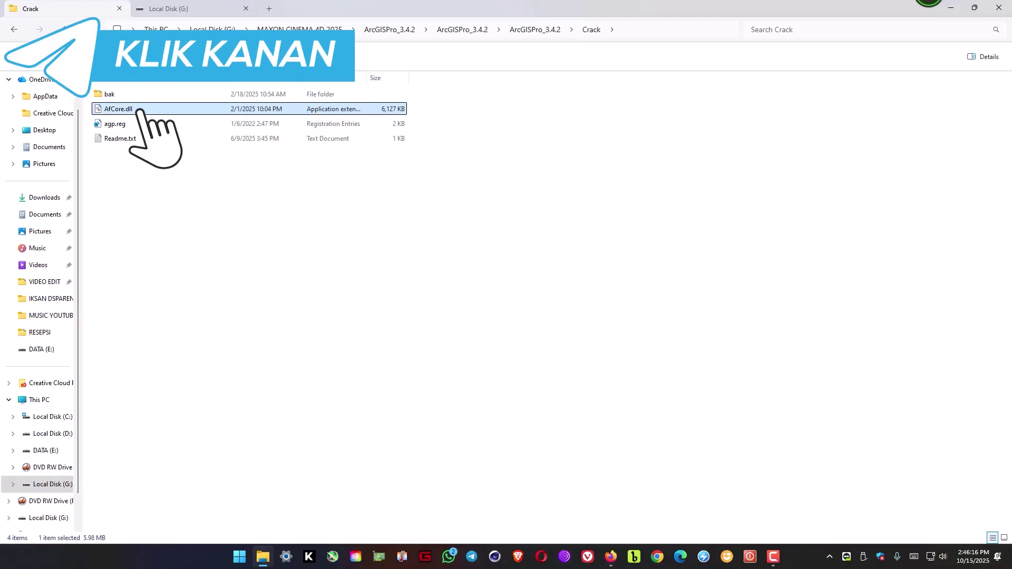
pyautogui.rightClick(140, 109)
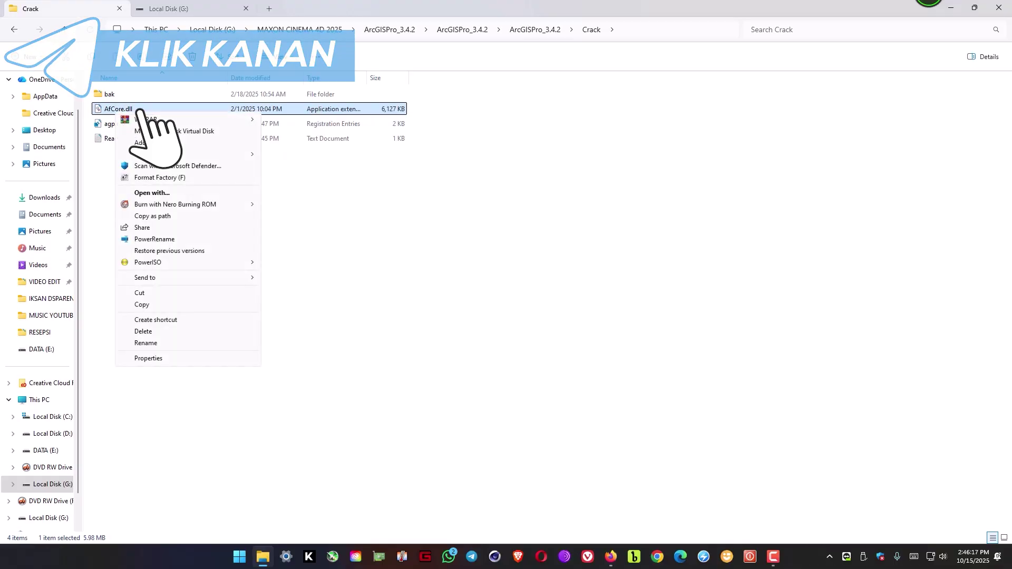
pyautogui.click(151, 304)
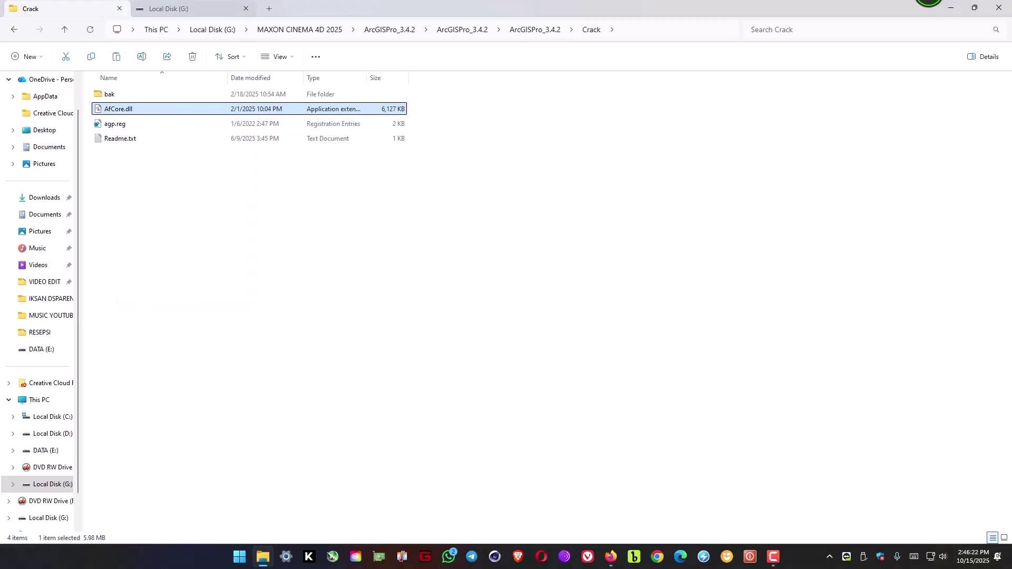
# - Open the ArcGIS Pro 3.4 installation folder on Local Disk (G:)
pyautogui.click(198, 9)
pyautogui.press('space')
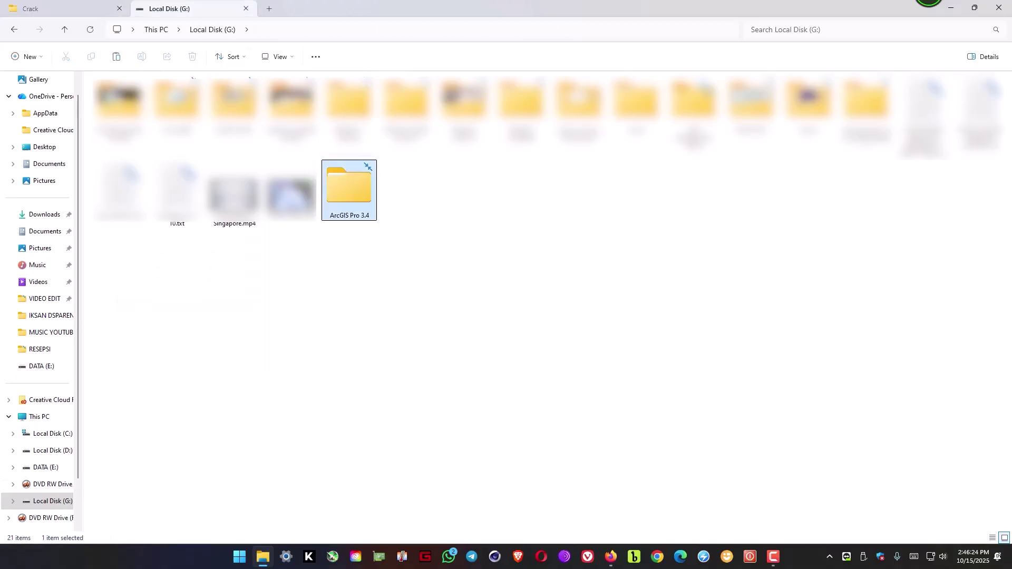
pyautogui.press('Return')
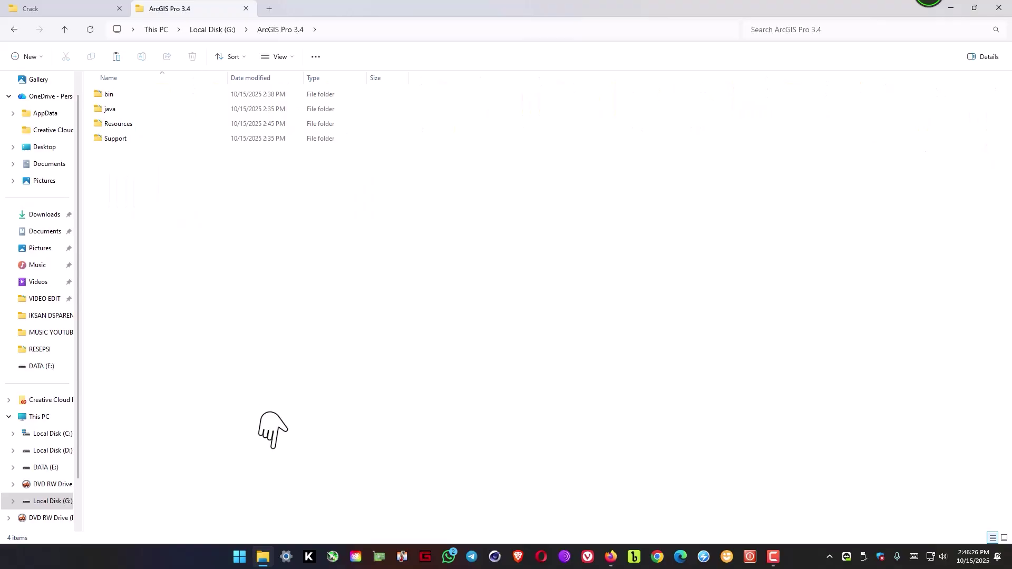
# - Find the installed ArcGIS Pro through Windows search and open its program location, the bin folder inside ArcGIS Pro 3.4
pyautogui.click(239, 554)
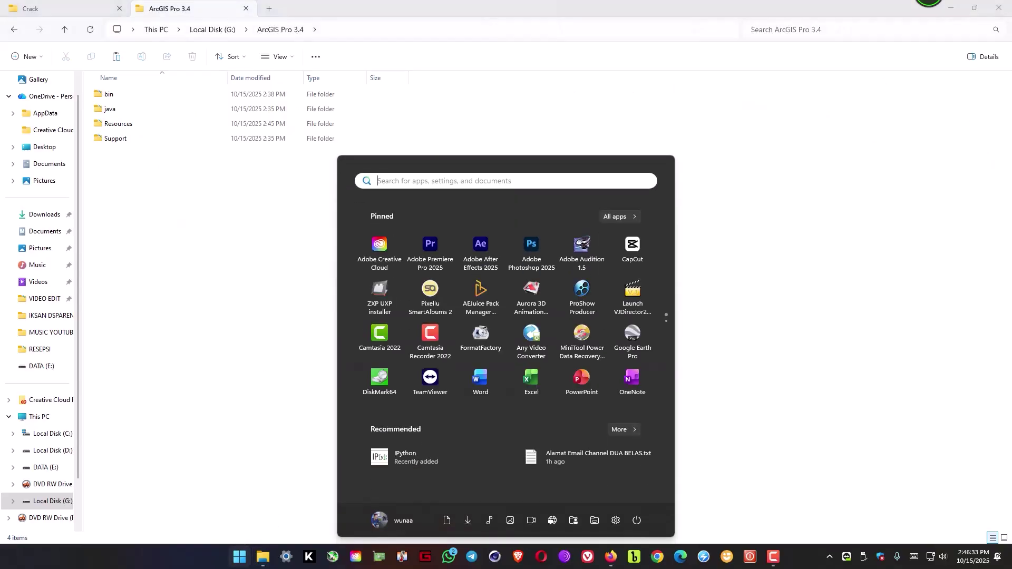
pyautogui.write('arc')
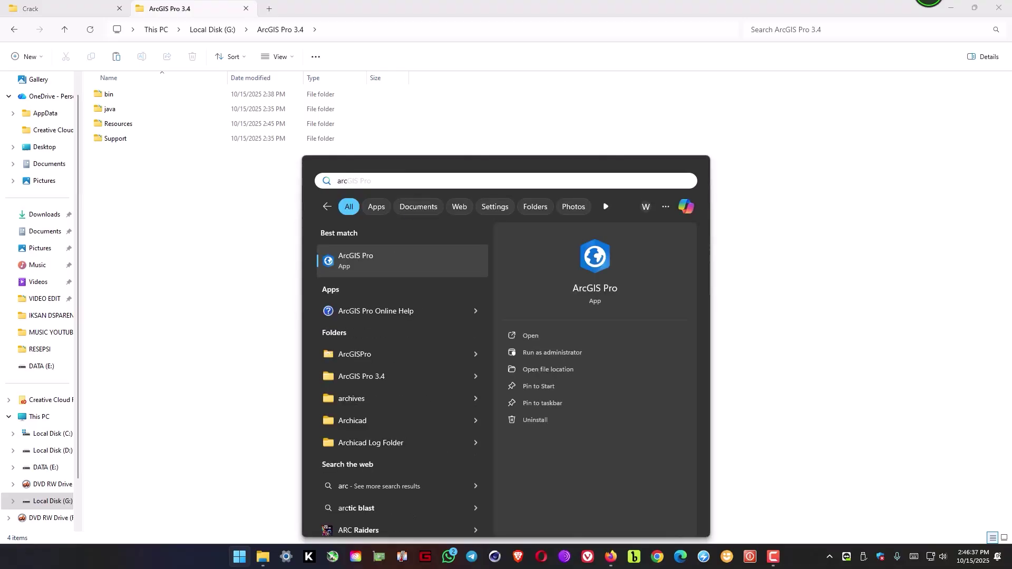
pyautogui.rightClick(477, 262)
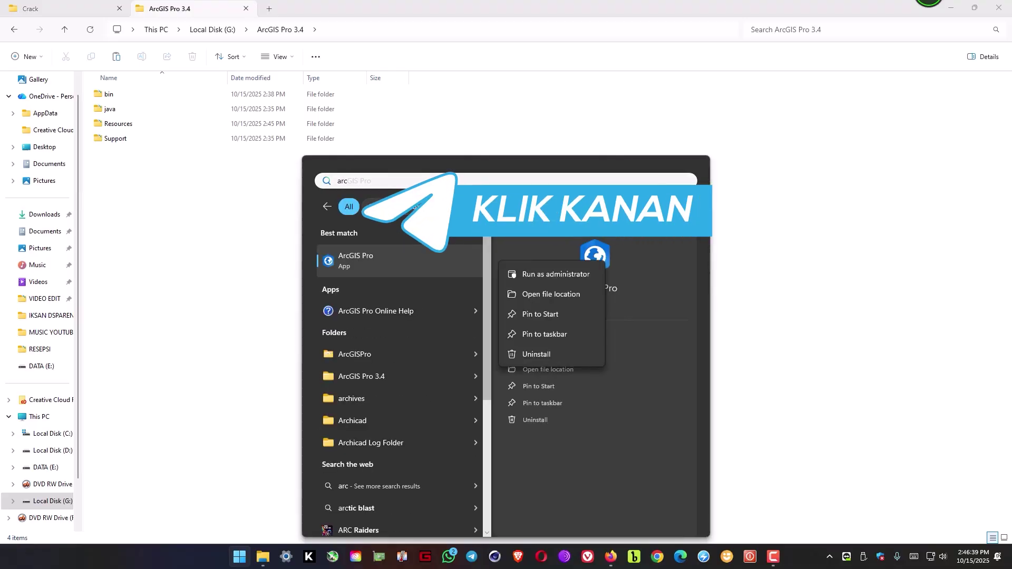
pyautogui.click(551, 294)
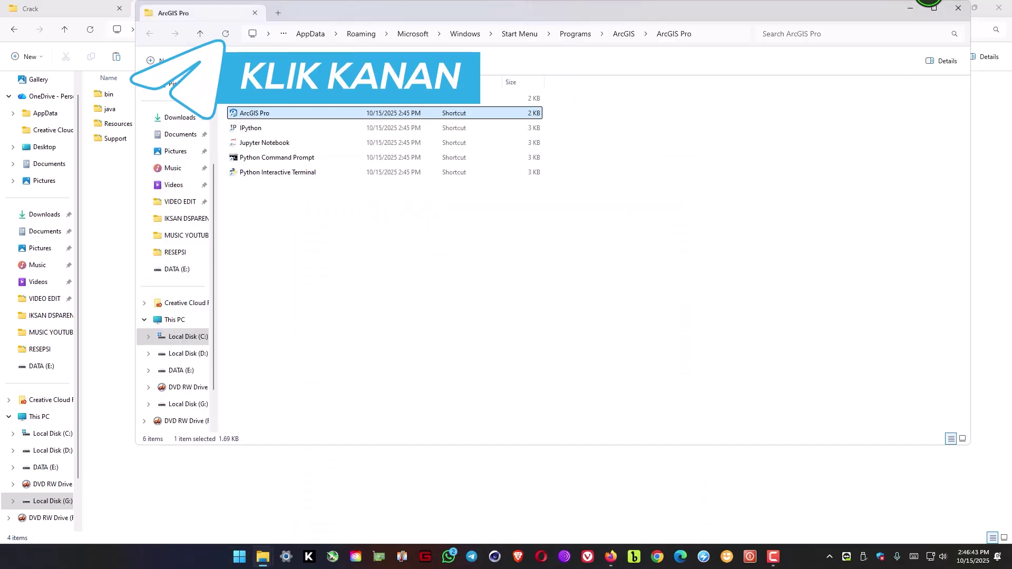
pyautogui.rightClick(257, 117)
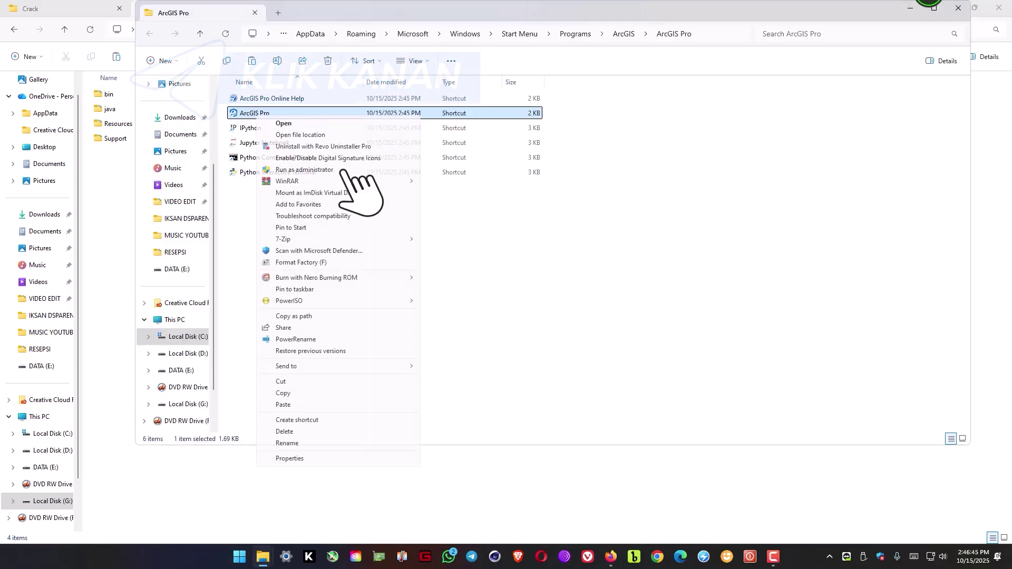
pyautogui.click(300, 135)
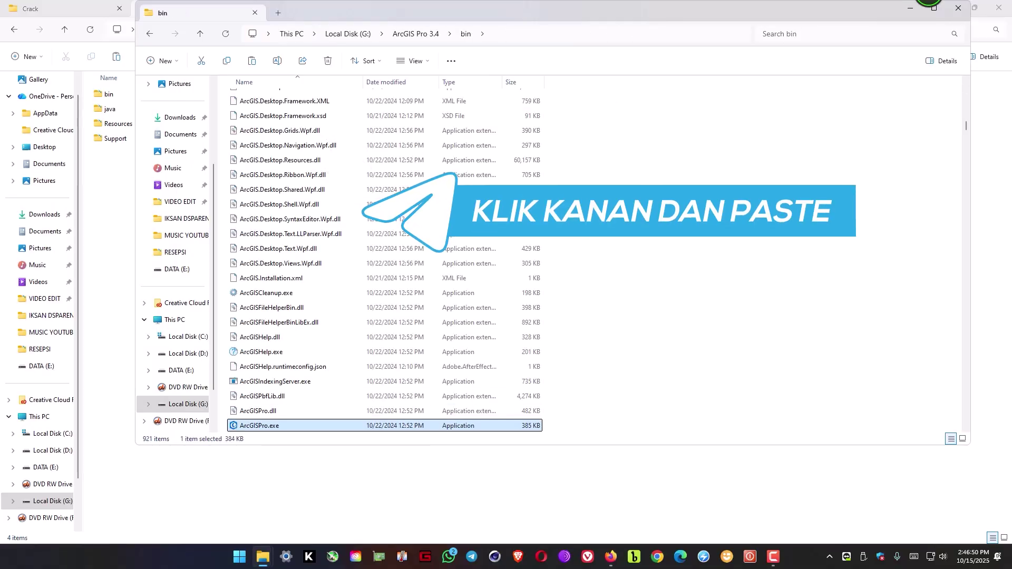
# - Paste the copied AfCore.dll into the bin folder, replace the existing file, and refresh the folder
pyautogui.rightClick(684, 224)
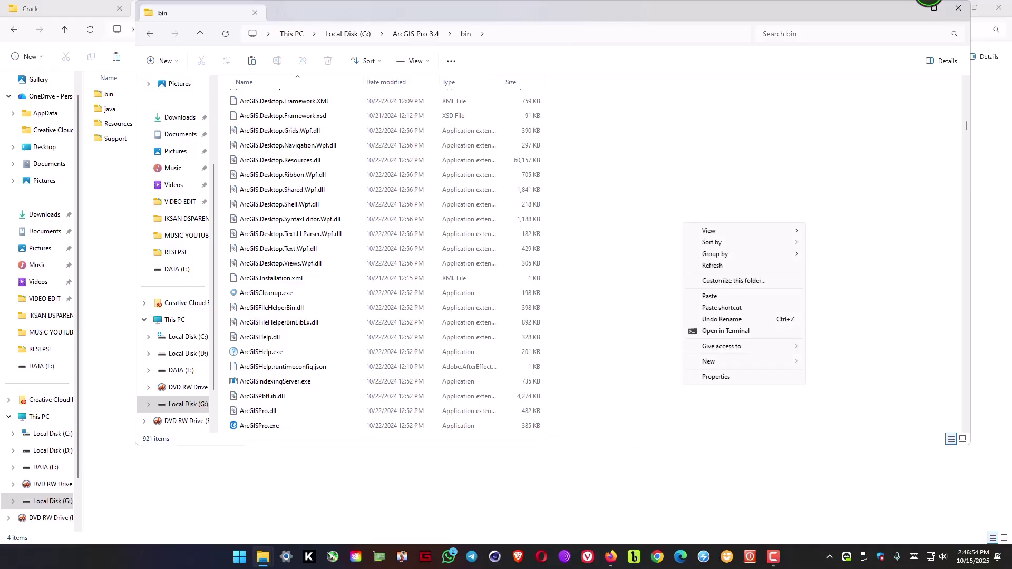
pyautogui.click(709, 296)
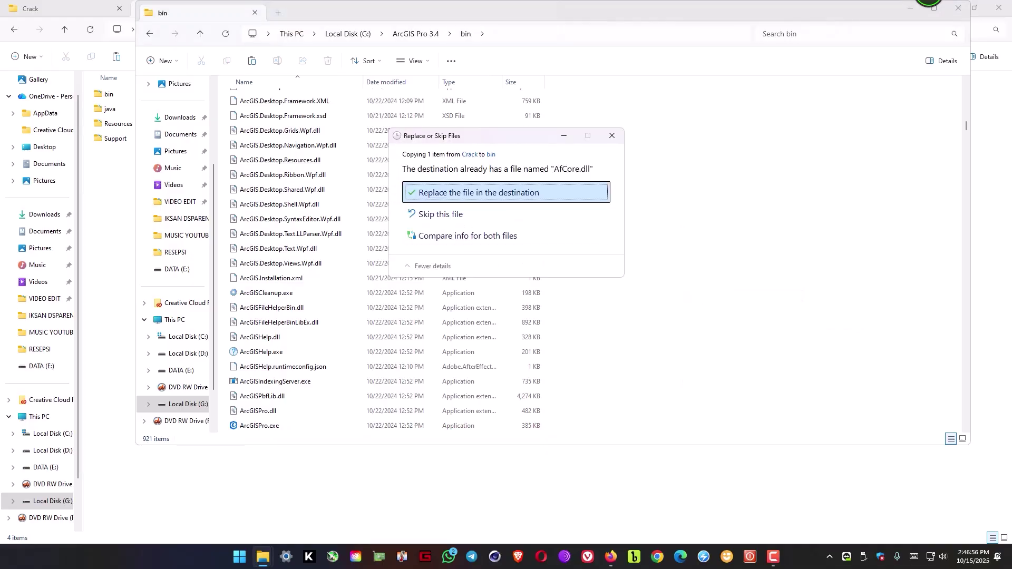
pyautogui.press('Return')
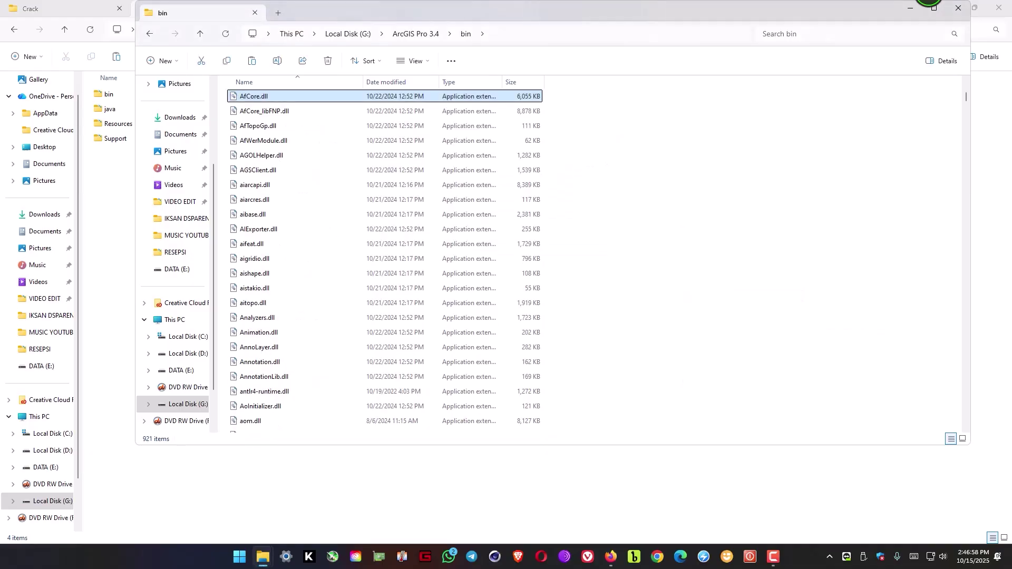
pyautogui.press('F5')
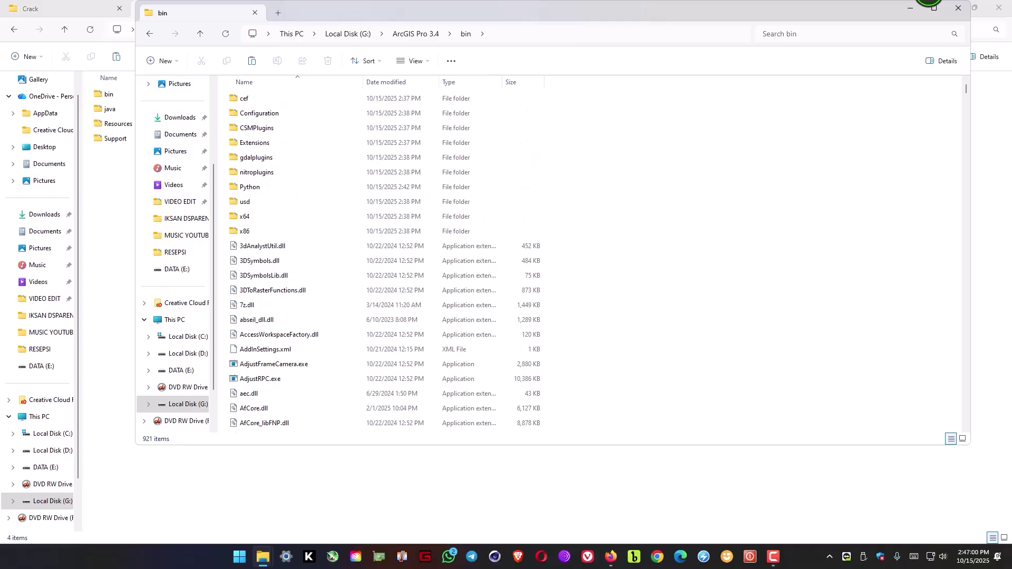
# - Add agp.reg from the Crack folder to the Windows registry and clear the File Explorer windows from the desktop
pyautogui.click(53, 9)
pyautogui.click(52, 9)
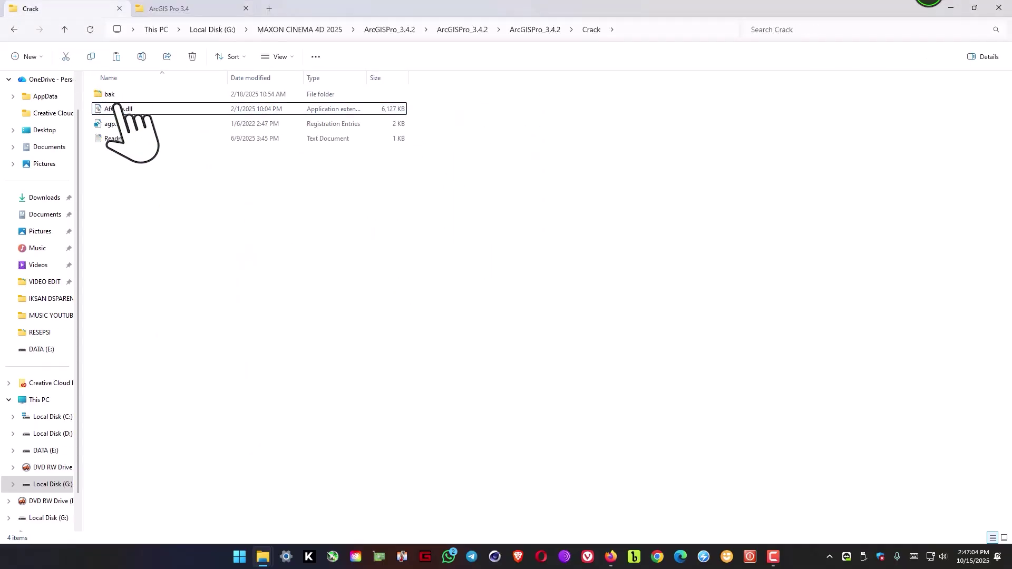
pyautogui.click(127, 124)
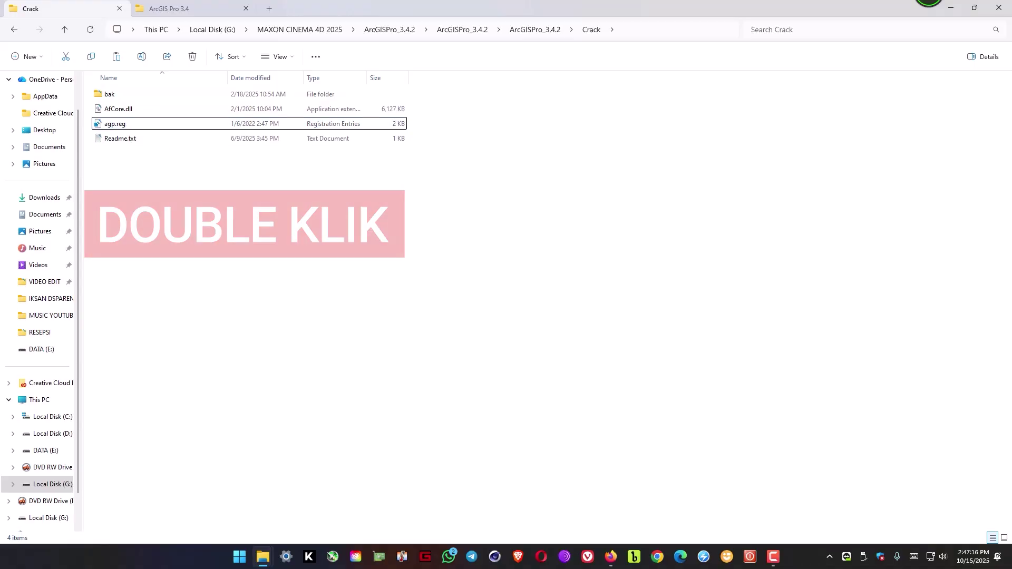
pyautogui.press('Return')
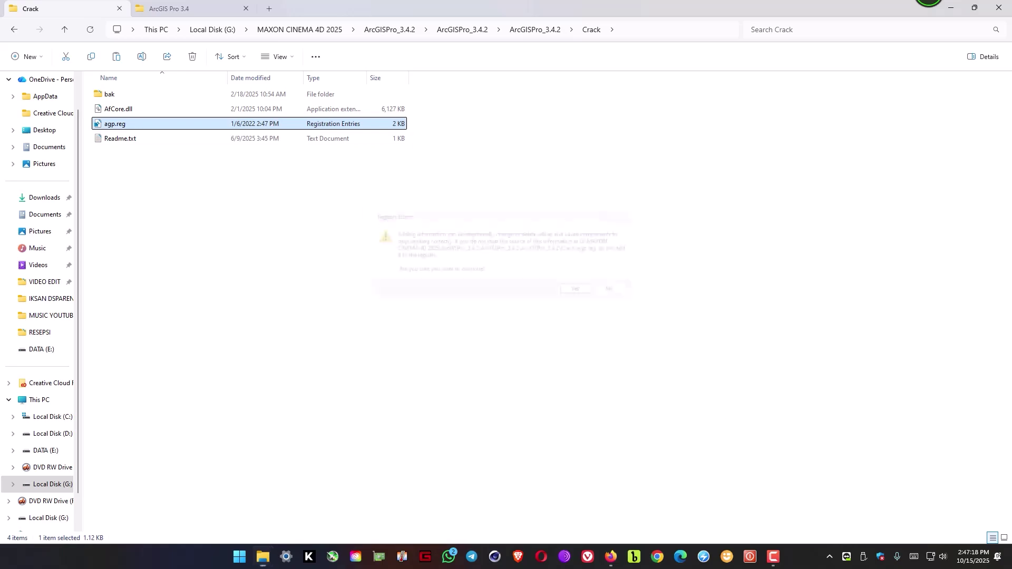
pyautogui.click(583, 294)
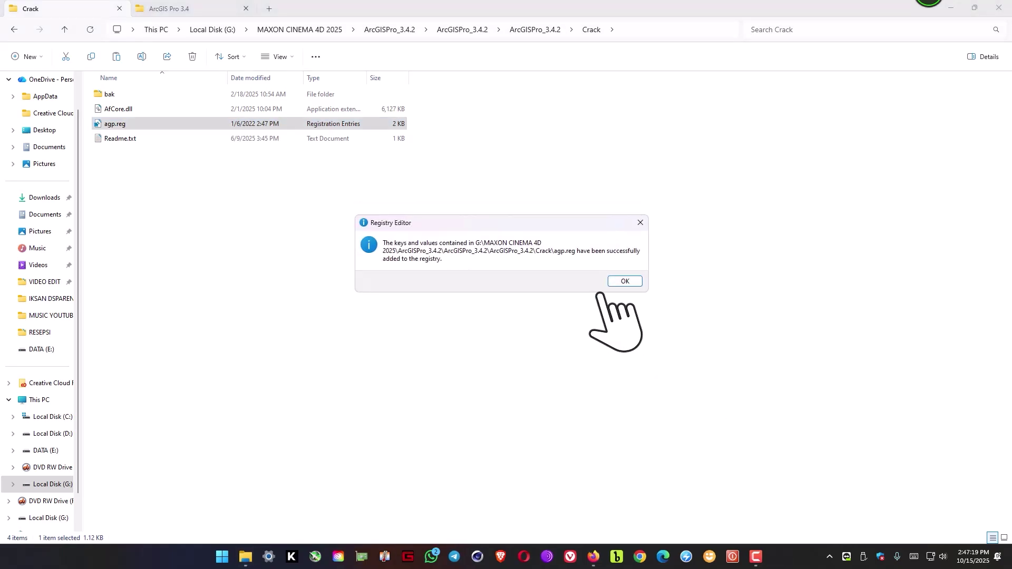
pyautogui.click(624, 281)
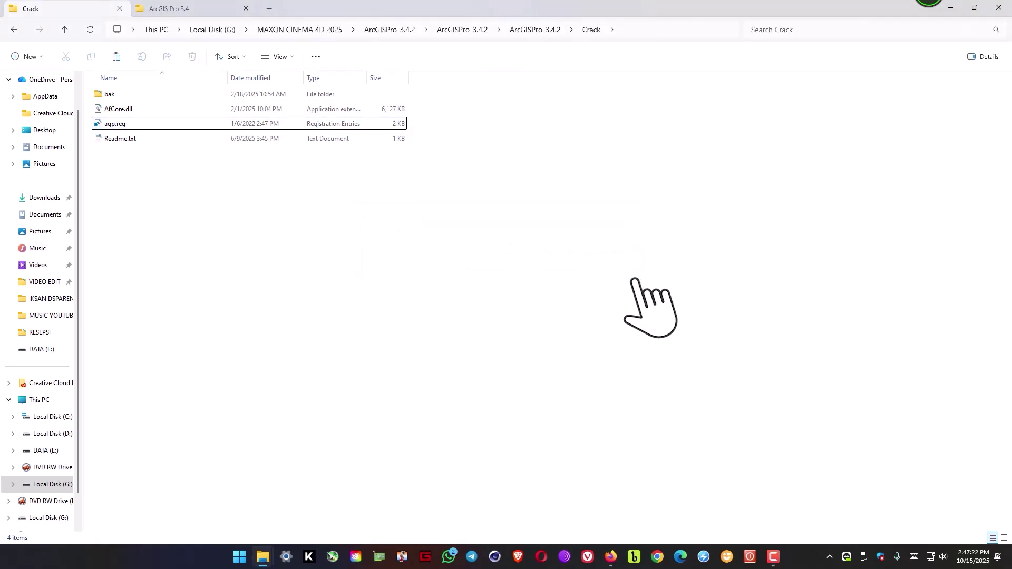
pyautogui.click(952, 8)
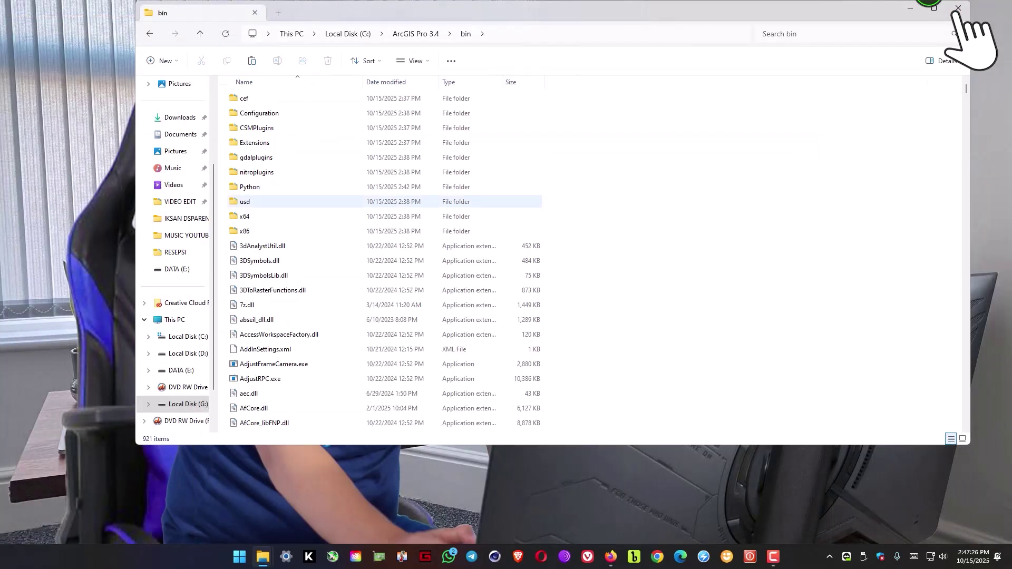
pyautogui.click(933, 6)
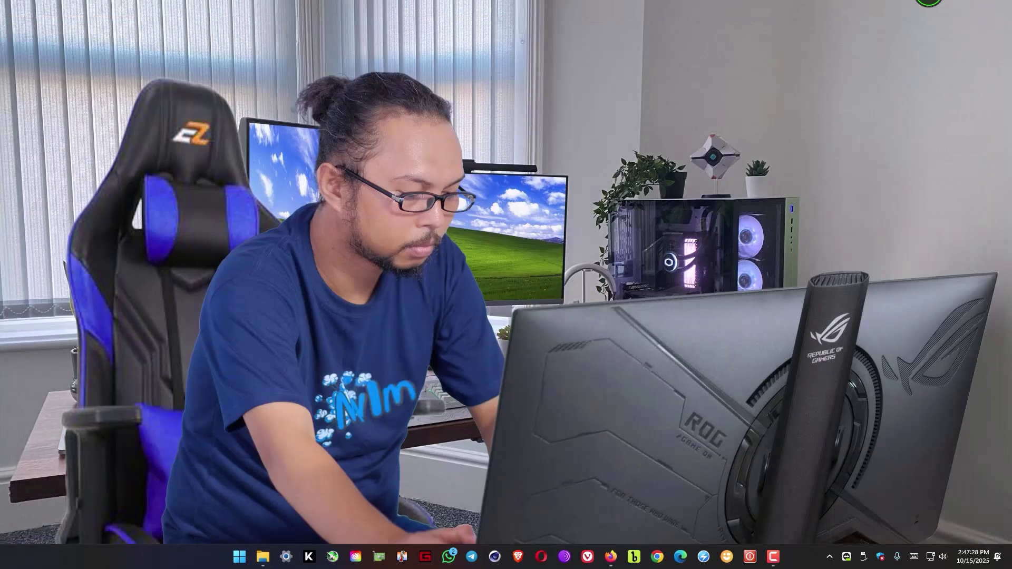
# - Find ArcGIS Pro through Windows search and launch it
pyautogui.press('super')
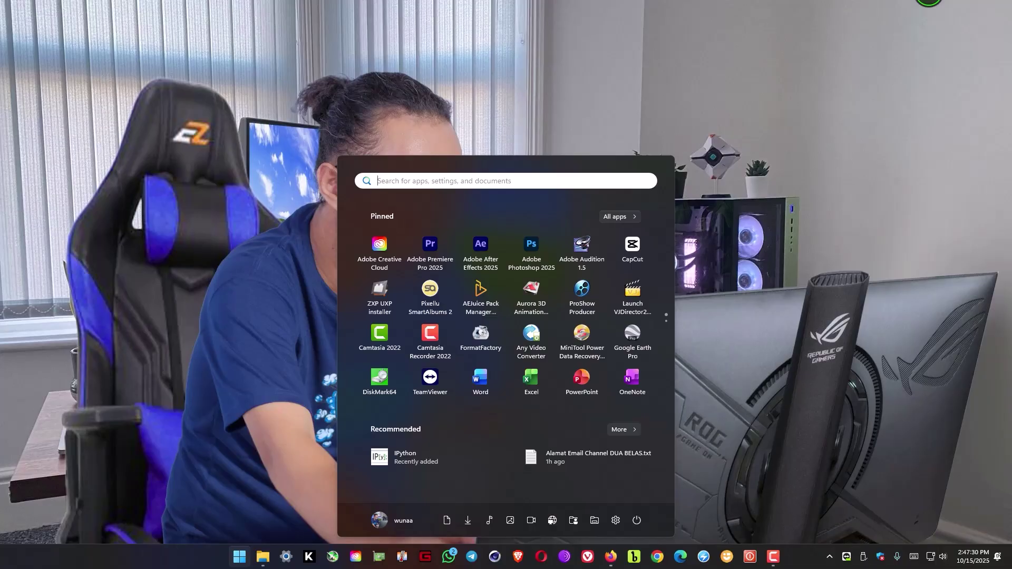
pyautogui.write('arc')
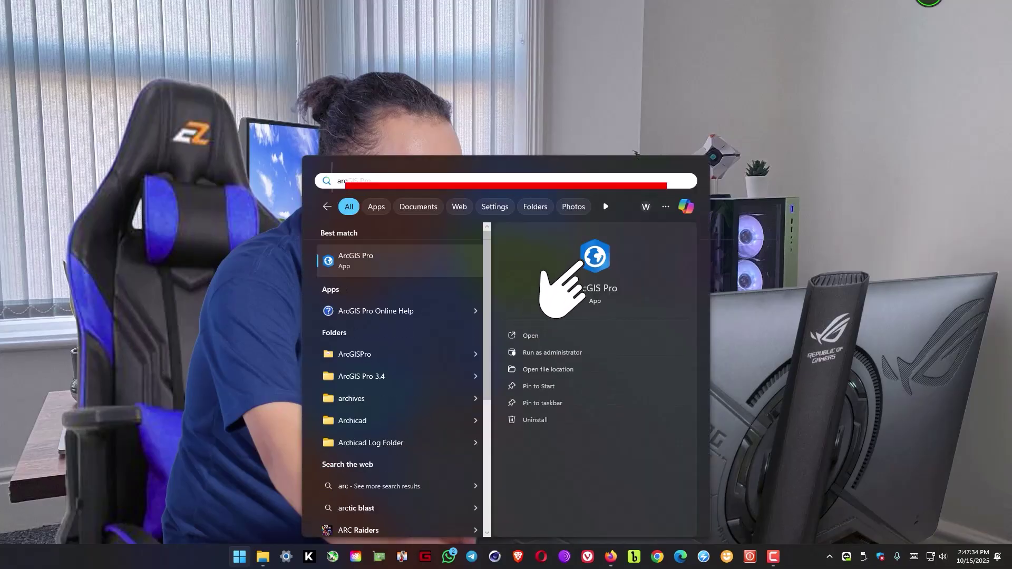
pyautogui.rightClick(596, 266)
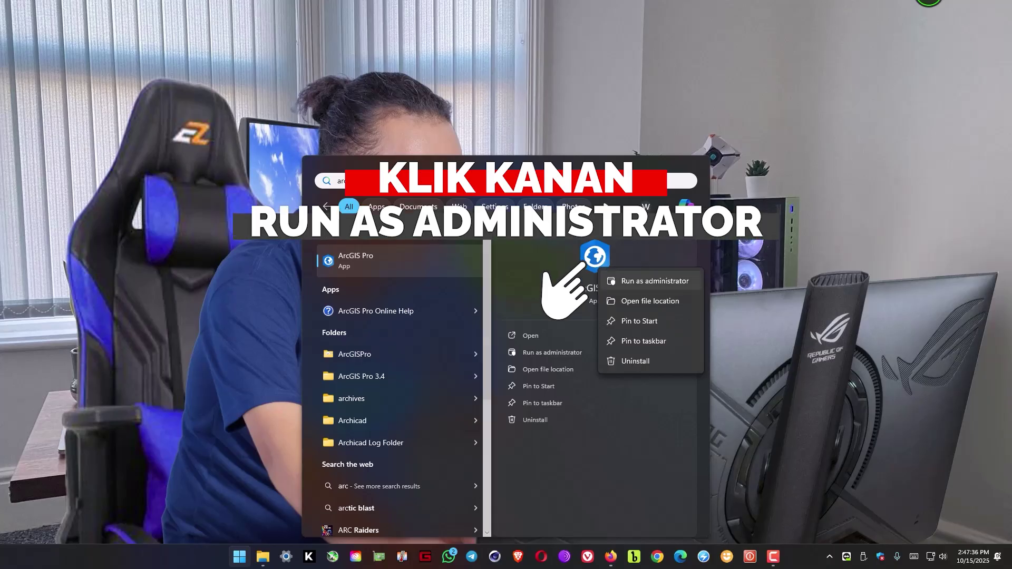
pyautogui.press('Escape')
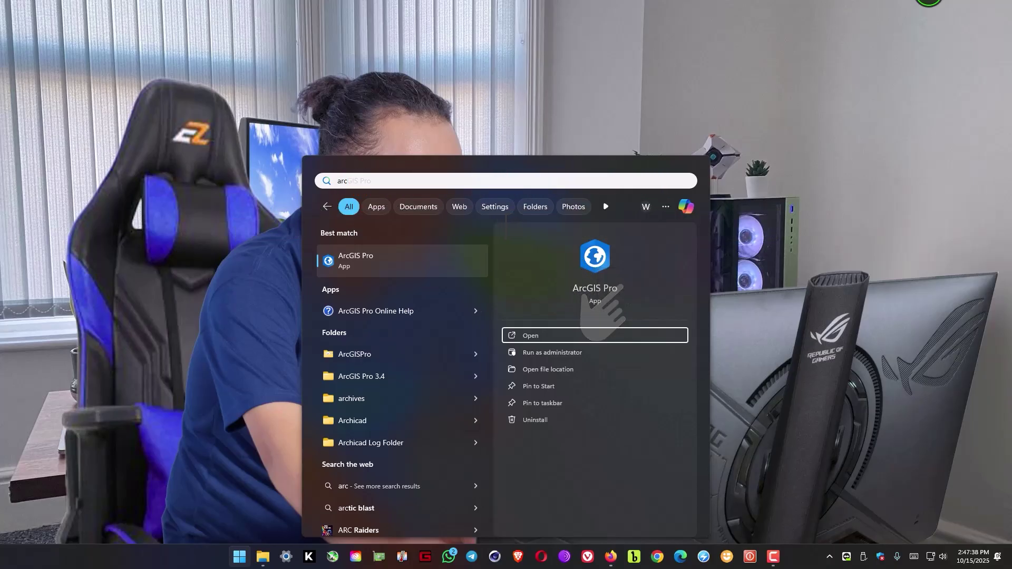
pyautogui.press('Return')
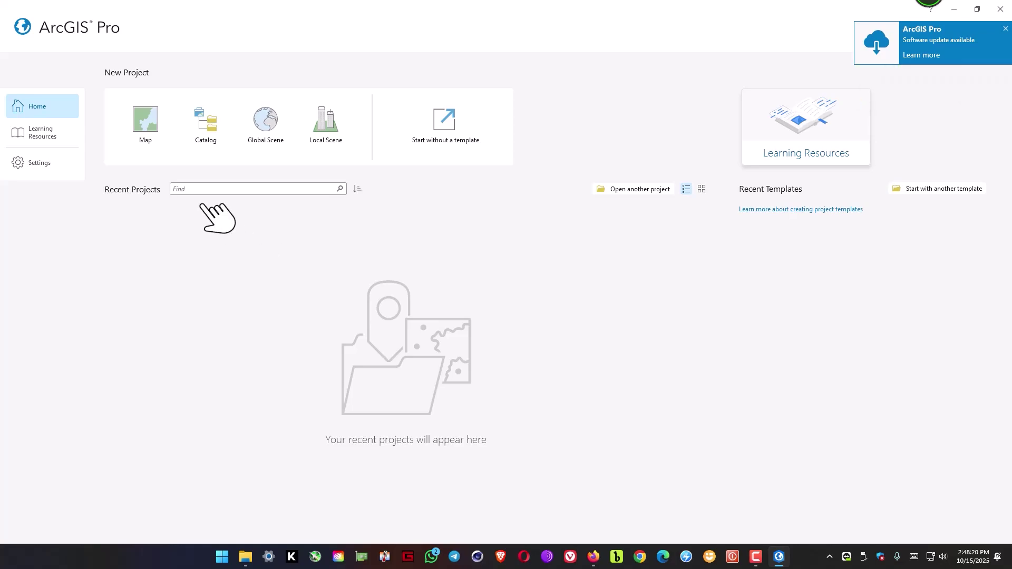
# - Create a new Map project named TES in its own folder at the default location, and minimize the program window
pyautogui.click(157, 125)
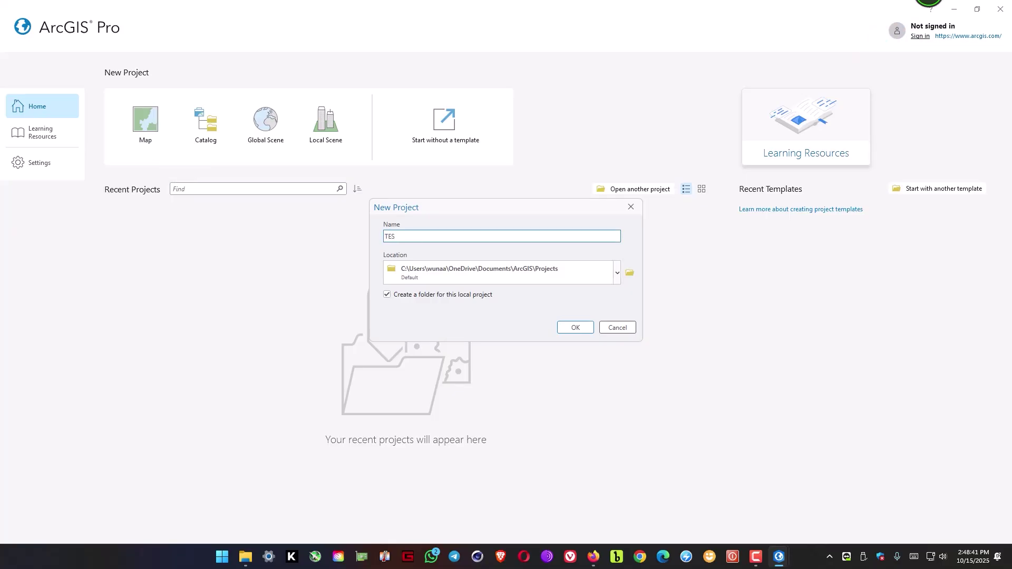
pyautogui.press('Return')
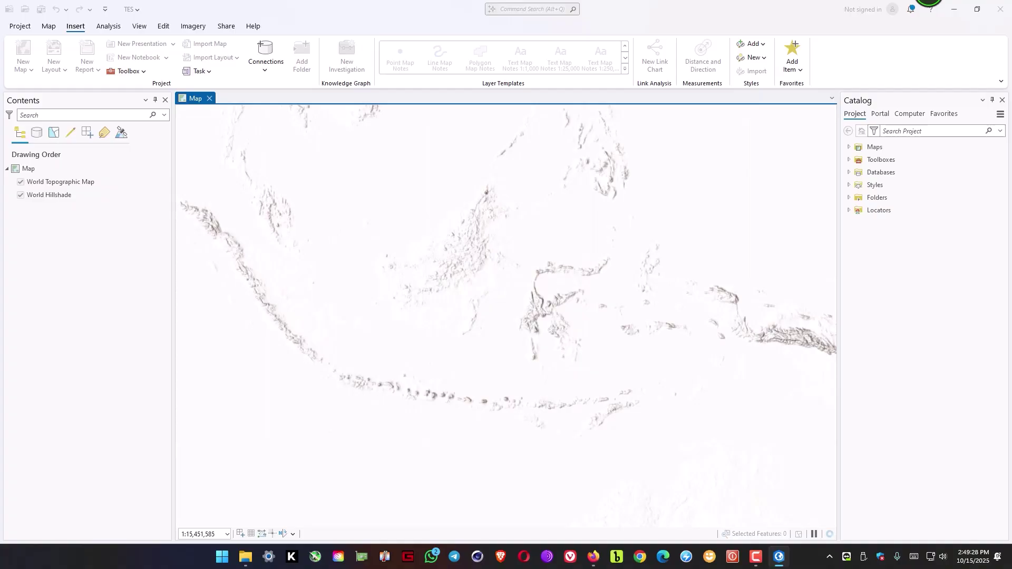
pyautogui.scroll(-10, 517, 327)
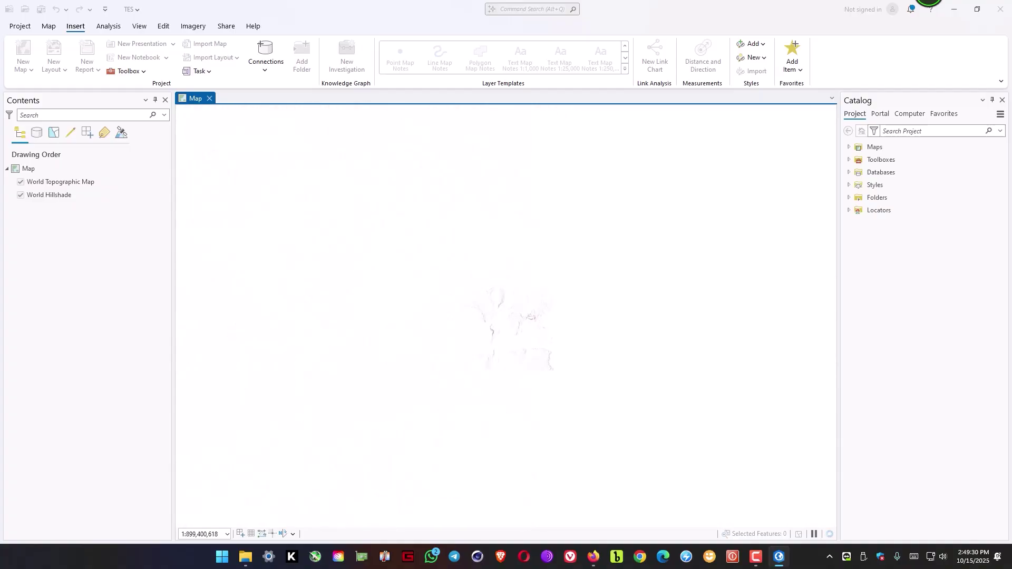
pyautogui.scroll(8, 506, 327)
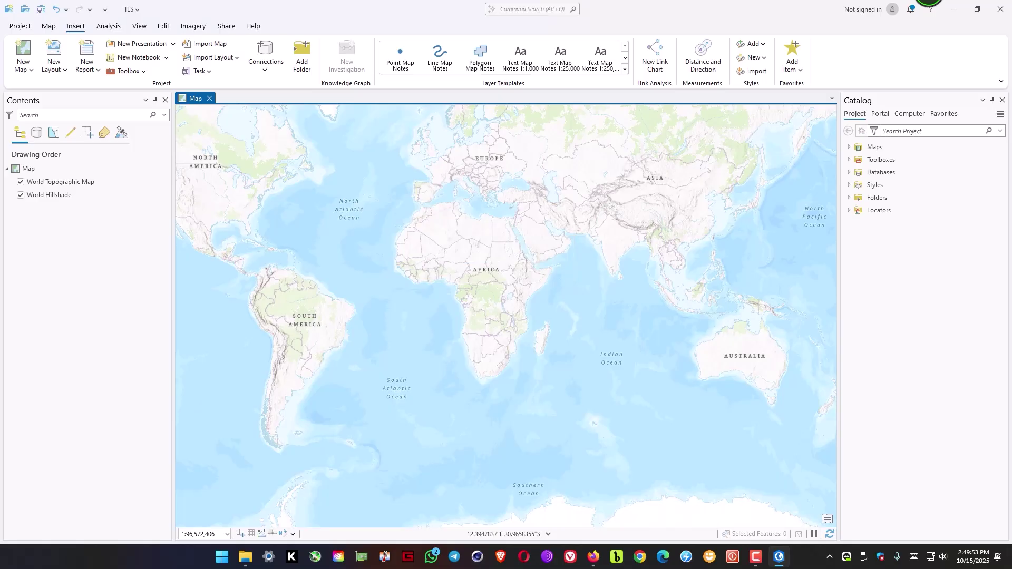
pyautogui.click(954, 9)
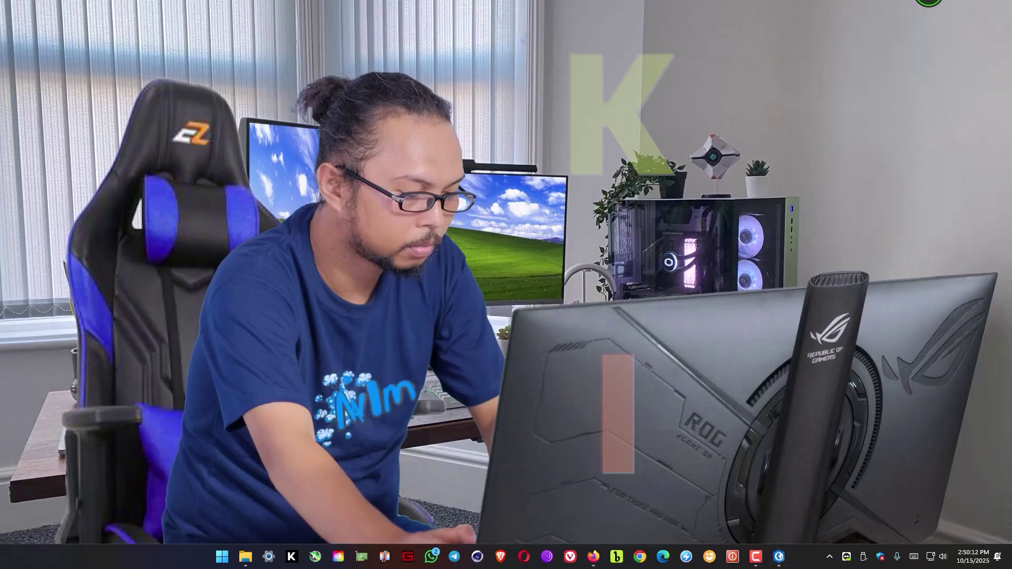